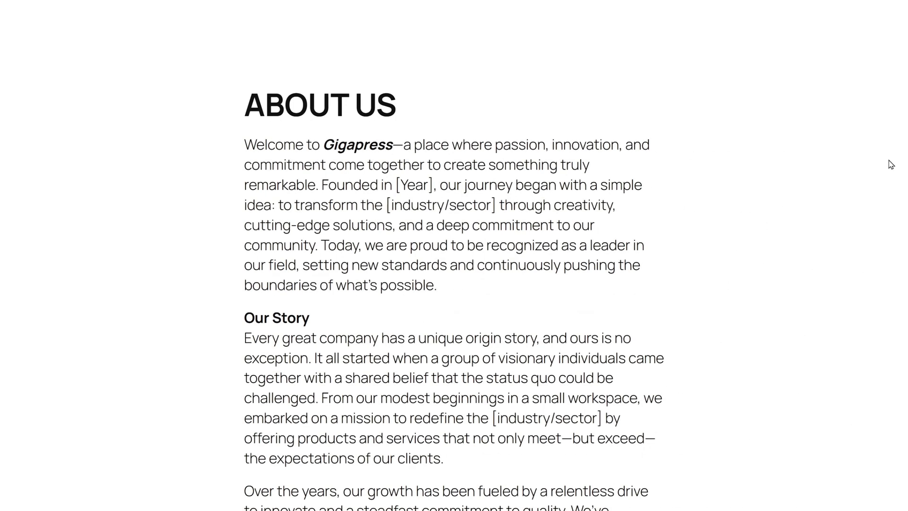
Scroll through the Company History timeline demo, its shortcode box and the Dark Skin section.
scroll(891, 165, "down", 9)
scroll(890, 165, "down", 10)
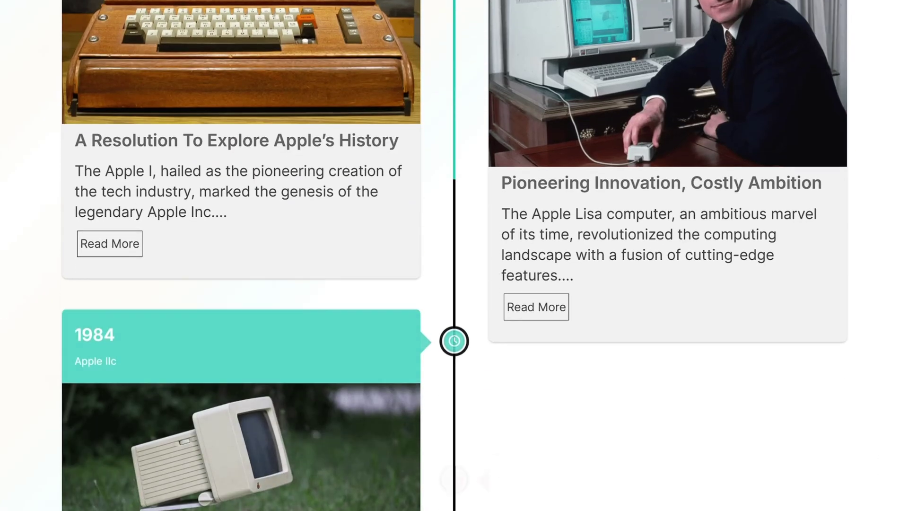
scroll(454, 255, "down", 12)
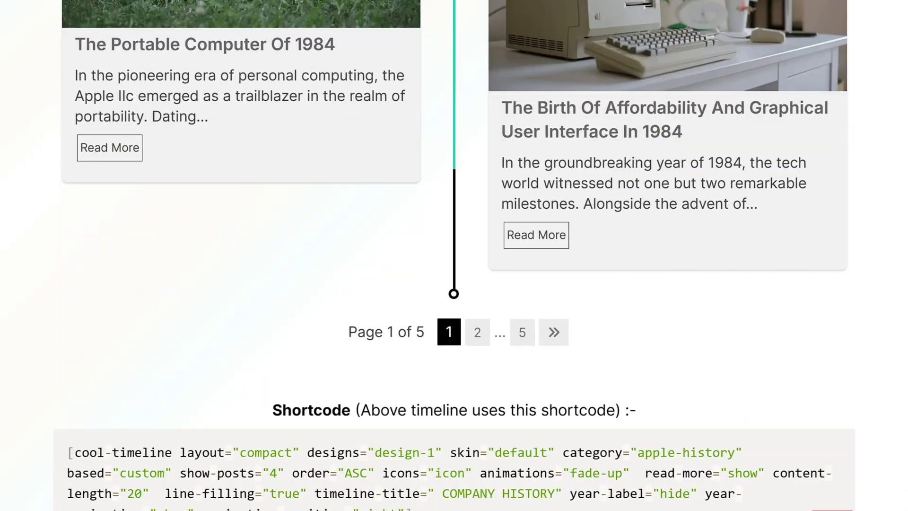
scroll(454, 255, "down", 3)
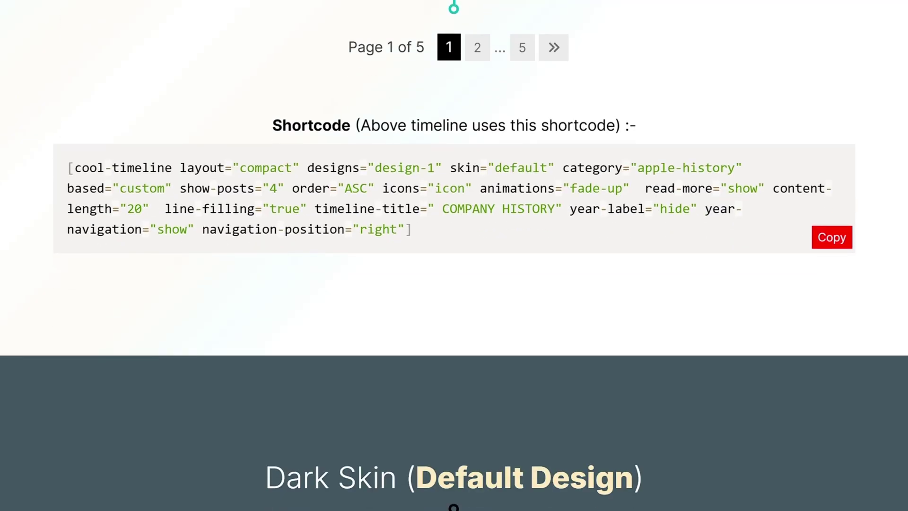
scroll(454, 255, "down", 13)
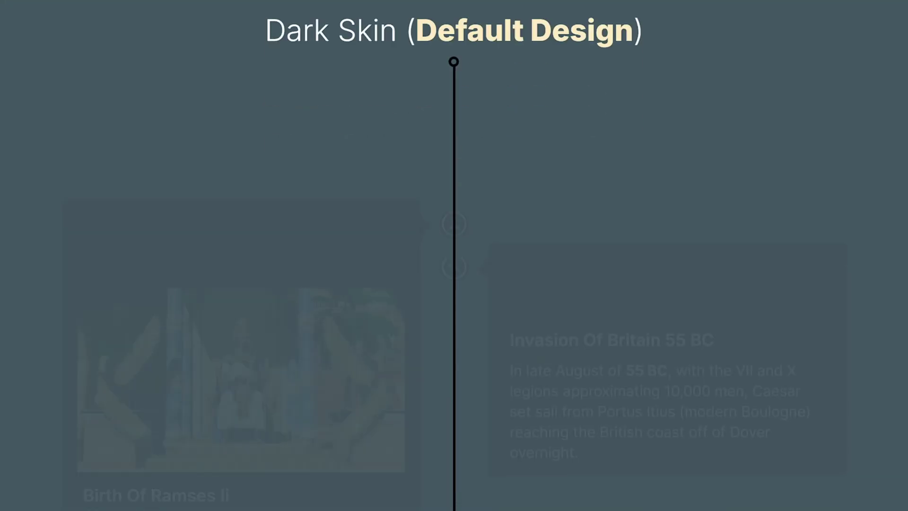
scroll(454, 255, "down", 12)
scroll(454, 255, "down", 3)
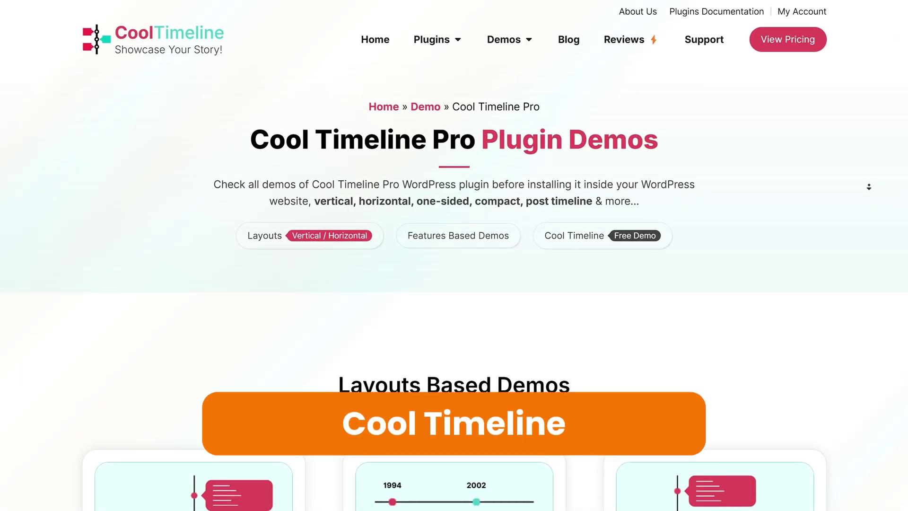
Open the Vertical Layout demos and scroll through the Flat Design timeline's 2017 and 2013 stories.
scroll(868, 187, "down", 2)
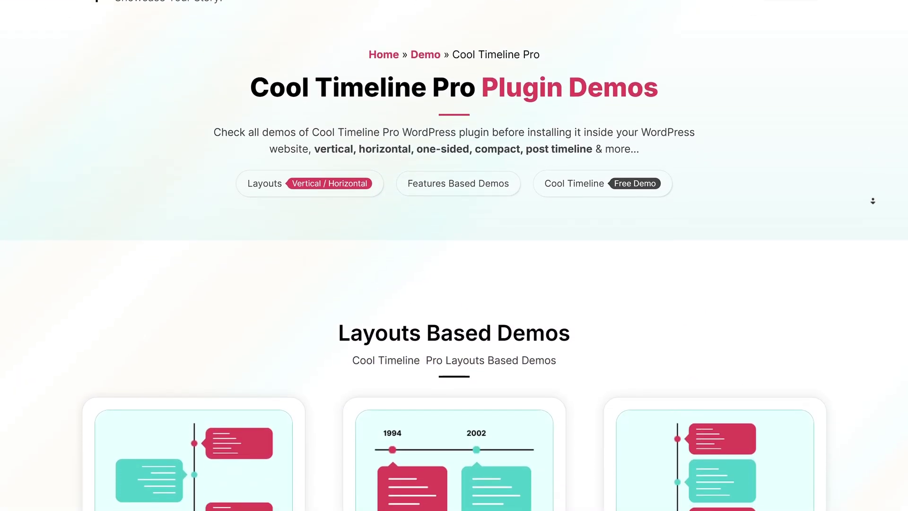
scroll(872, 201, "down", 2)
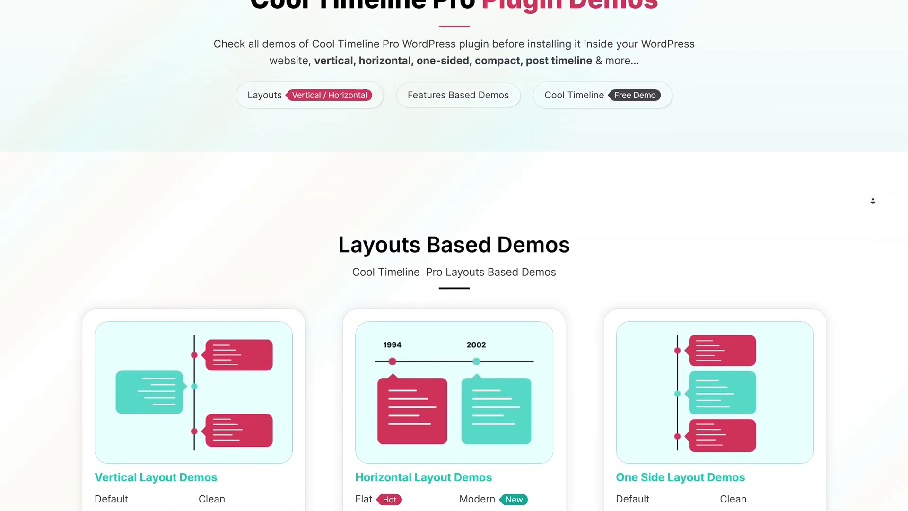
scroll(872, 201, "down", 1)
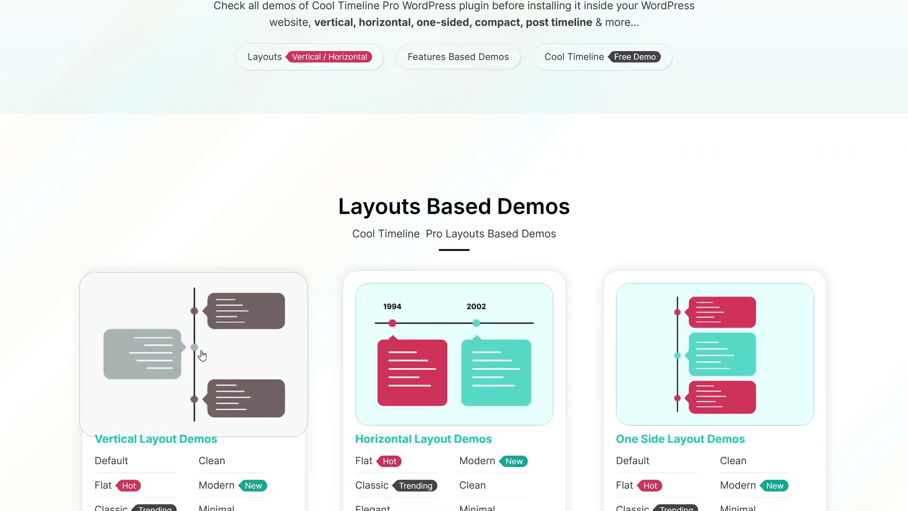
left_click(193, 356)
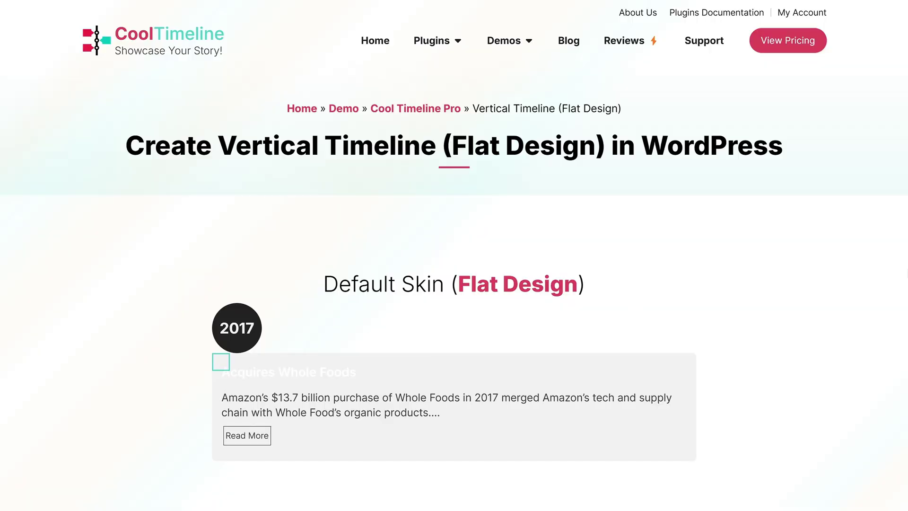
scroll(802, 280, "down", 4)
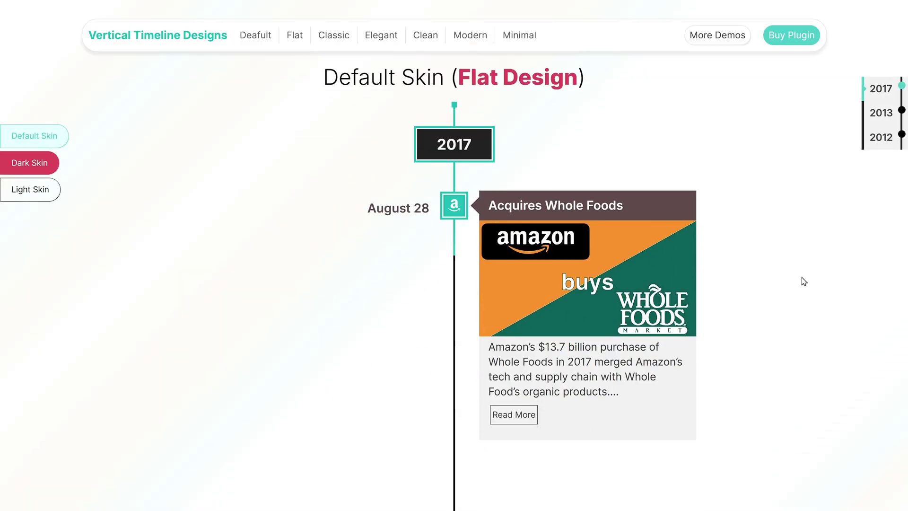
scroll(801, 281, "down", 7)
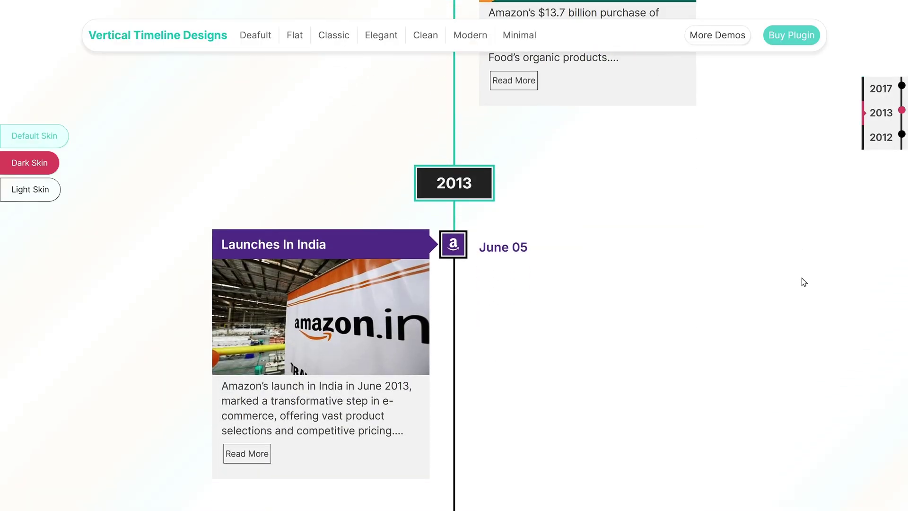
scroll(801, 280, "down", 5)
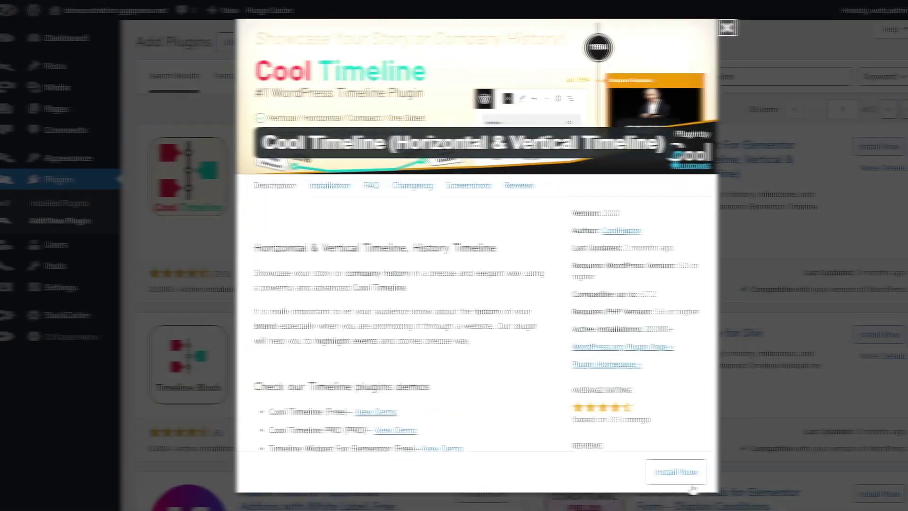
Install the Cool Timeline plugin from Add Plugins and activate it.
left_click(662, 479)
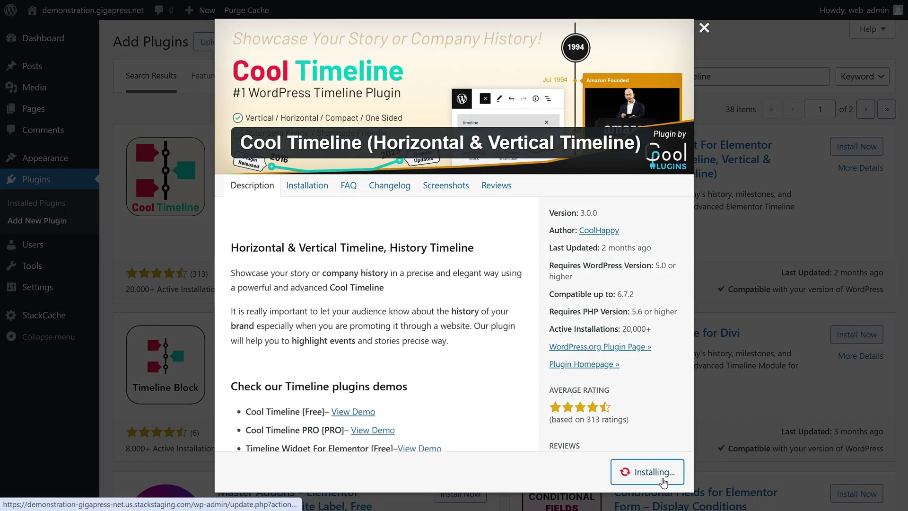
left_click(661, 472)
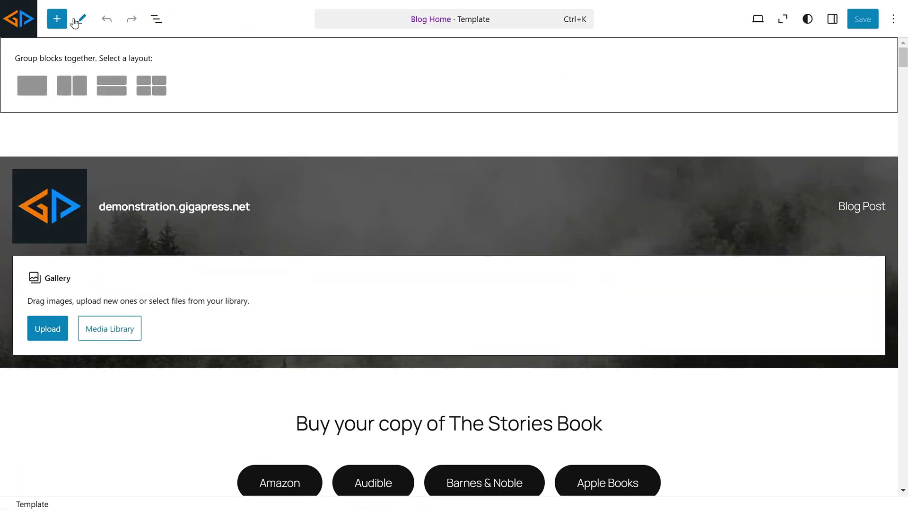
Search the block library for 'timeline' and drag Cool Timeline Block above the Stories Book heading.
left_click(66, 21)
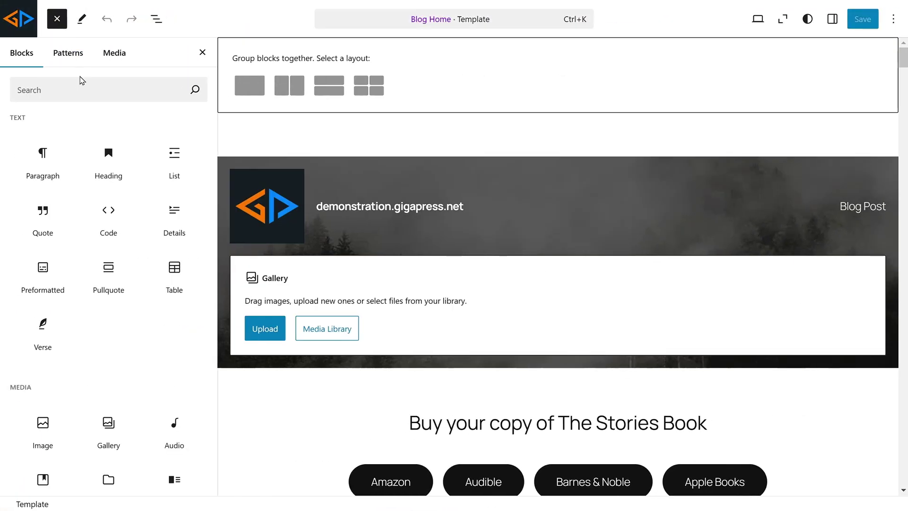
left_click(81, 84)
type("timeline")
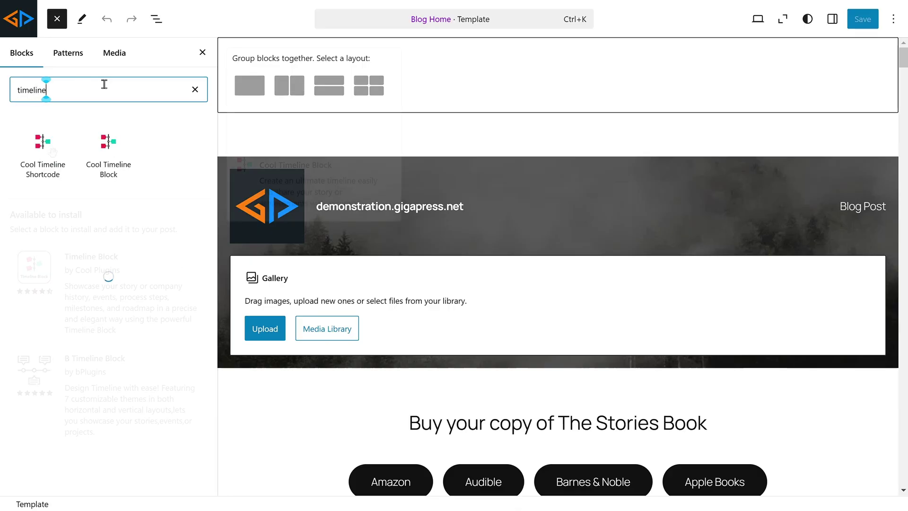
mouse_move(28, 163)
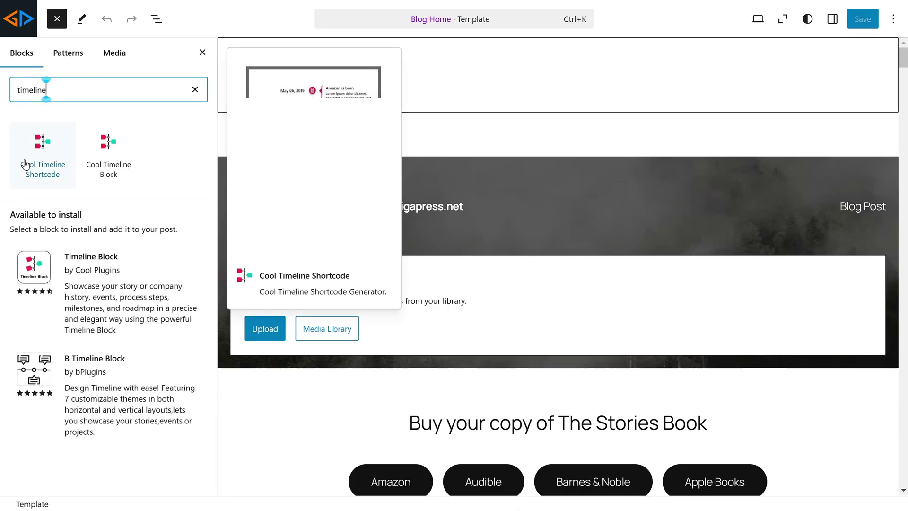
mouse_move(108, 179)
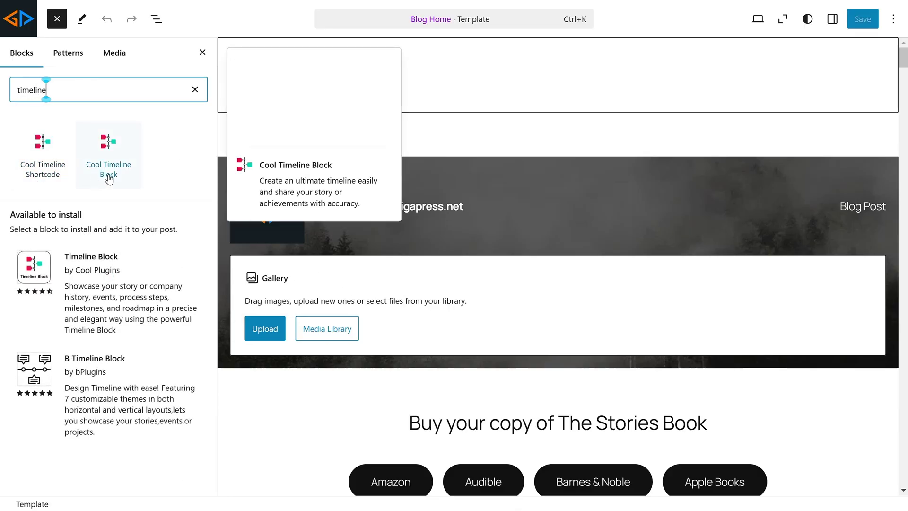
left_click_drag(109, 177, 547, 406)
Scroll through the Cool Timeline Block's sample Amazon stories.
scroll(547, 405, "down", 4)
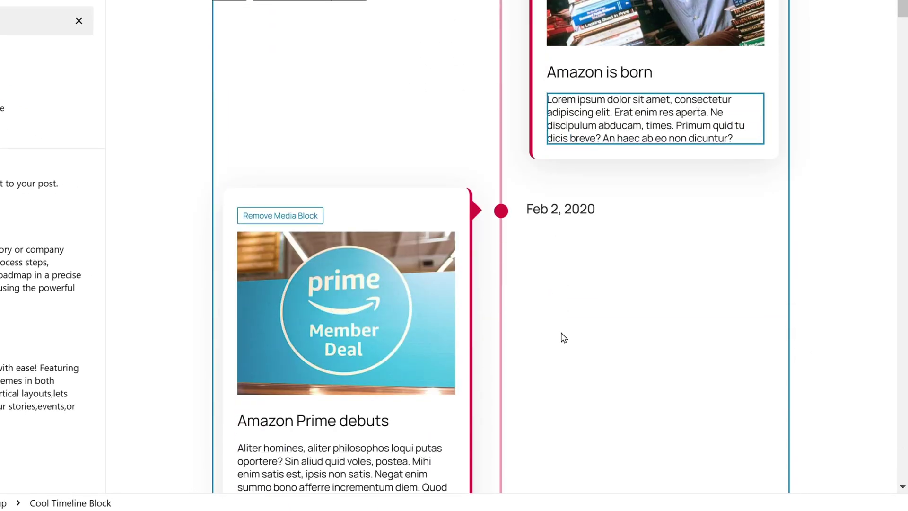
scroll(562, 336, "down", 2)
scroll(577, 344, "up", 5)
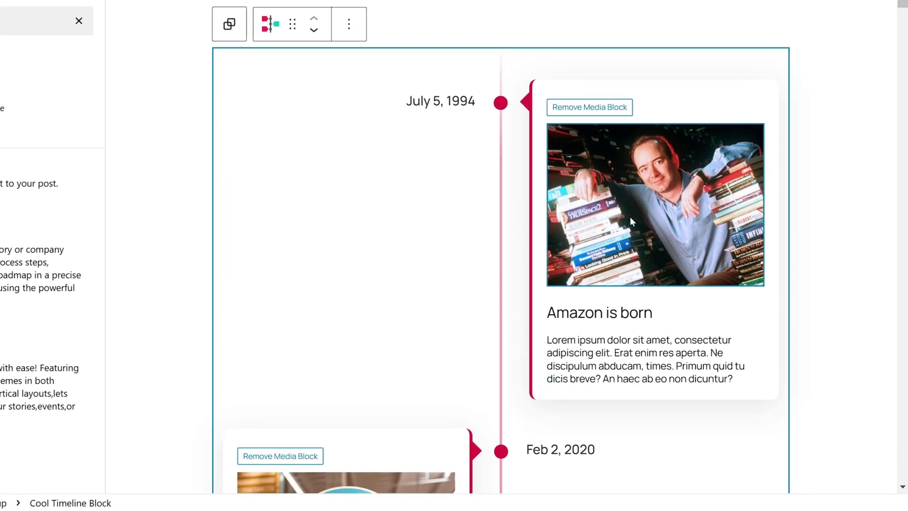
scroll(620, 250, "down", 10)
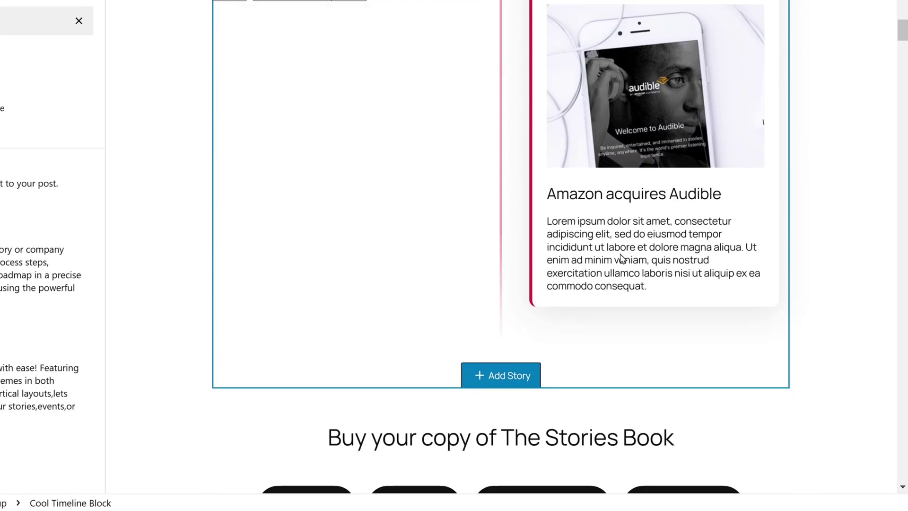
scroll(620, 258, "up", 10)
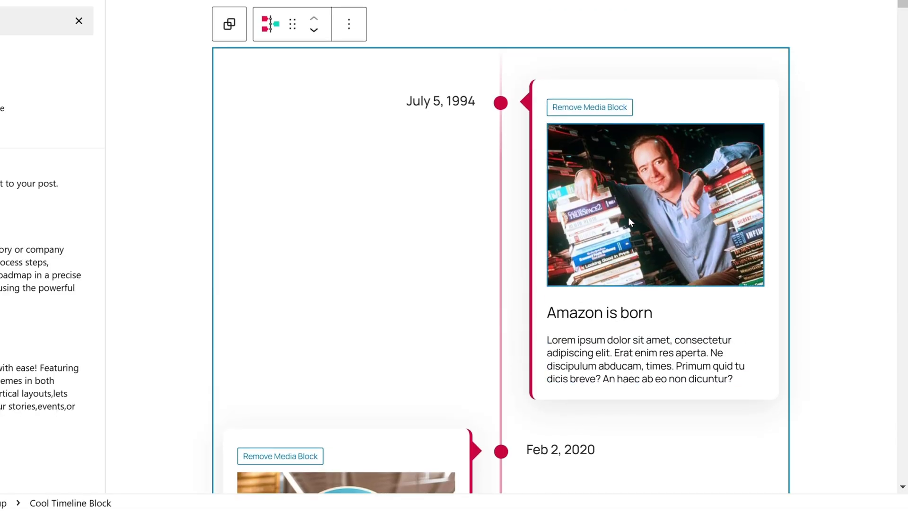
Select the 'Amazon is born' story image and look at its Styles options.
left_click(628, 217)
left_click(607, 103)
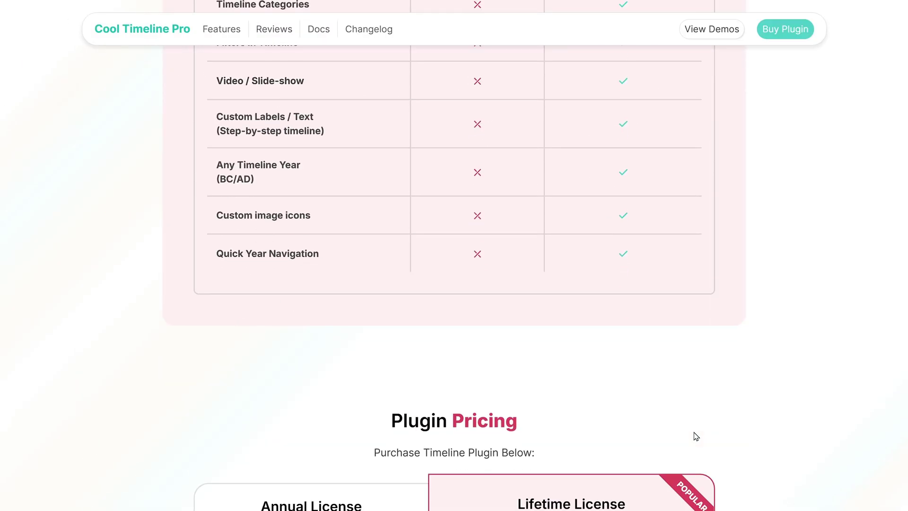
scroll(695, 433, "down", 6)
scroll(693, 435, "down", 2)
scroll(695, 439, "up", 4)
scroll(733, 433, "down", 2)
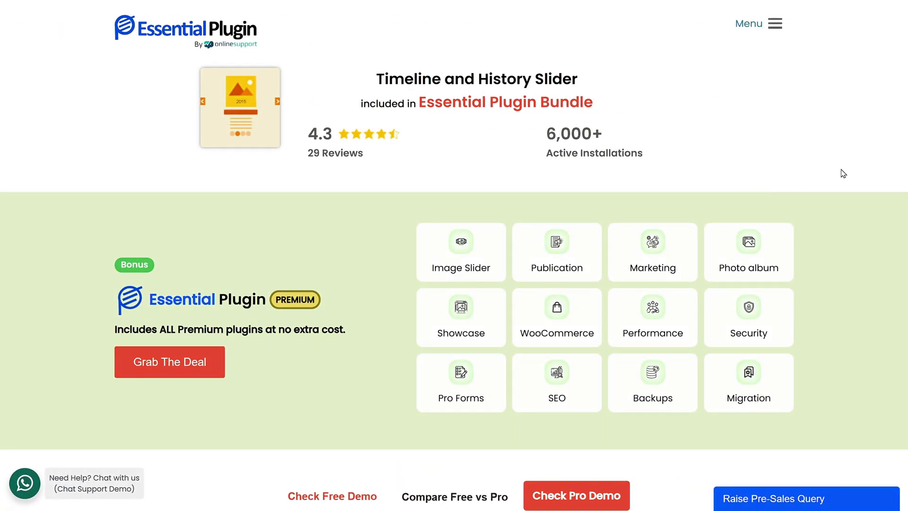
Advance the Design-1 free timeline demo year by year through to 2015.
middle_click(834, 168)
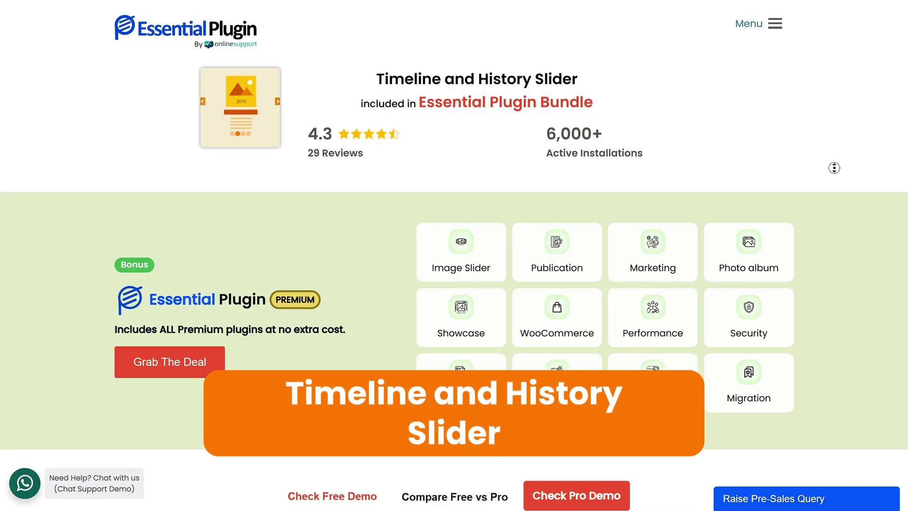
scroll(879, 175, "down", 9)
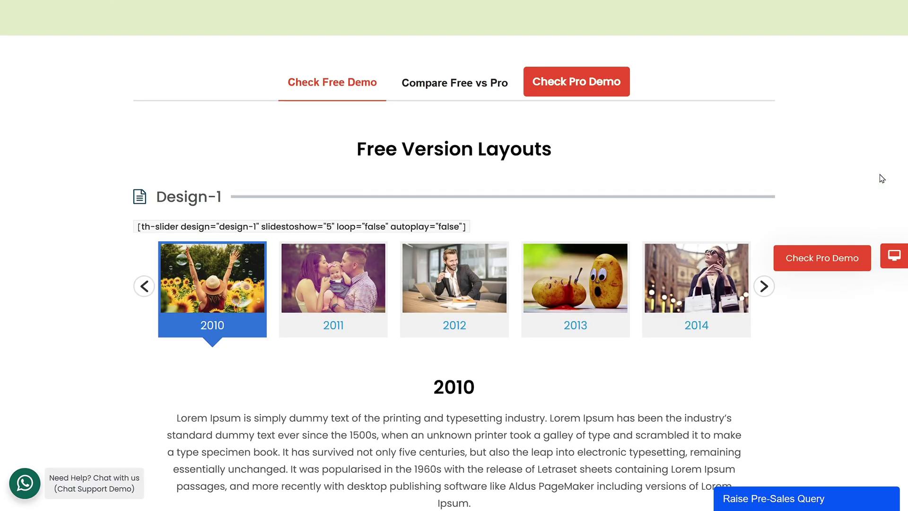
left_click(763, 286)
left_click(764, 286)
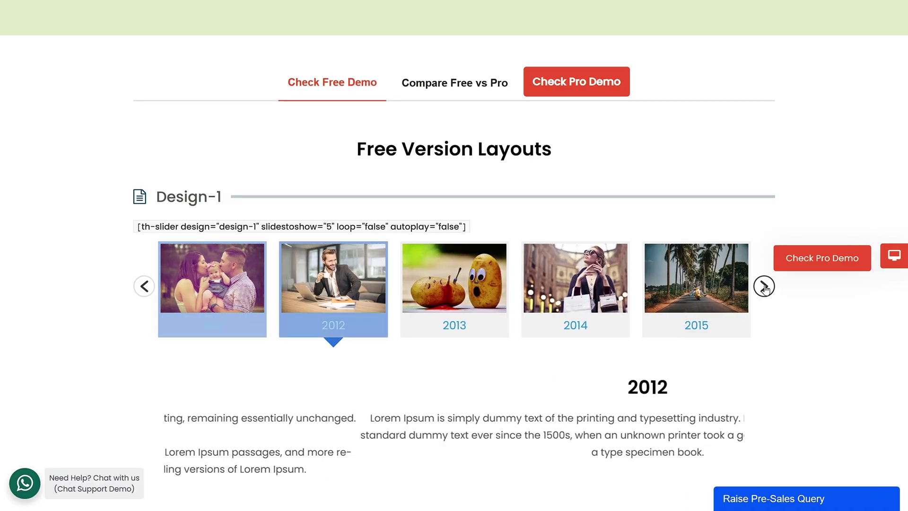
left_click(764, 286)
left_click(764, 286)
left_click(764, 286)
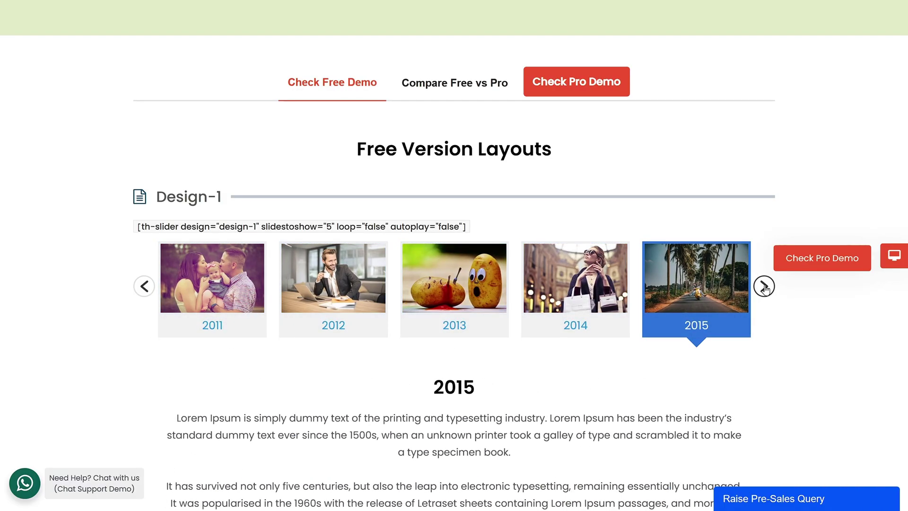
Advance the Design-2 timeline slider to 2011 and then 2012.
scroll(766, 288, "down", 10)
left_click(691, 155)
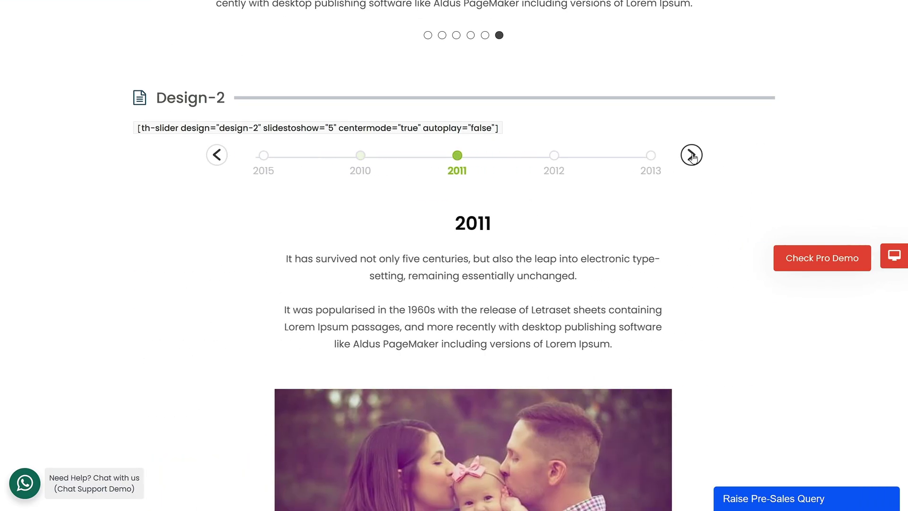
left_click(691, 155)
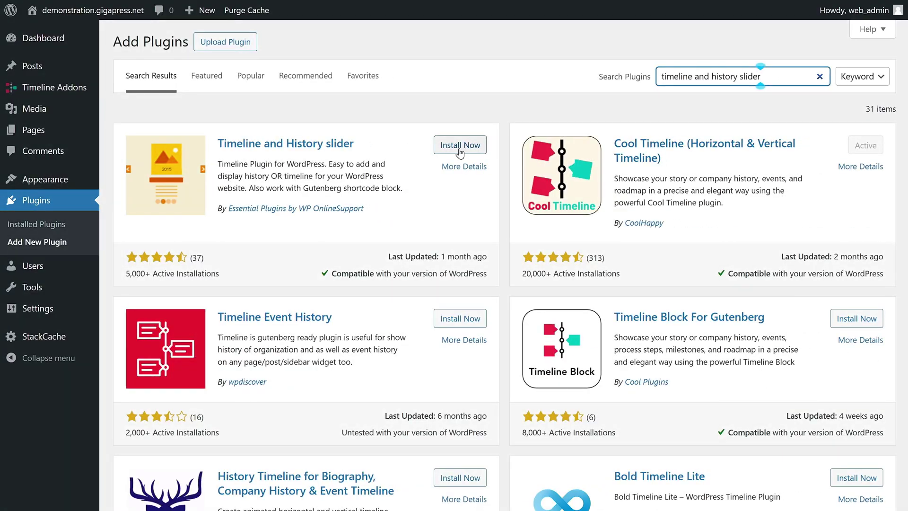
Install the Timeline and History slider plugin from Add Plugins and activate it.
left_click(458, 146)
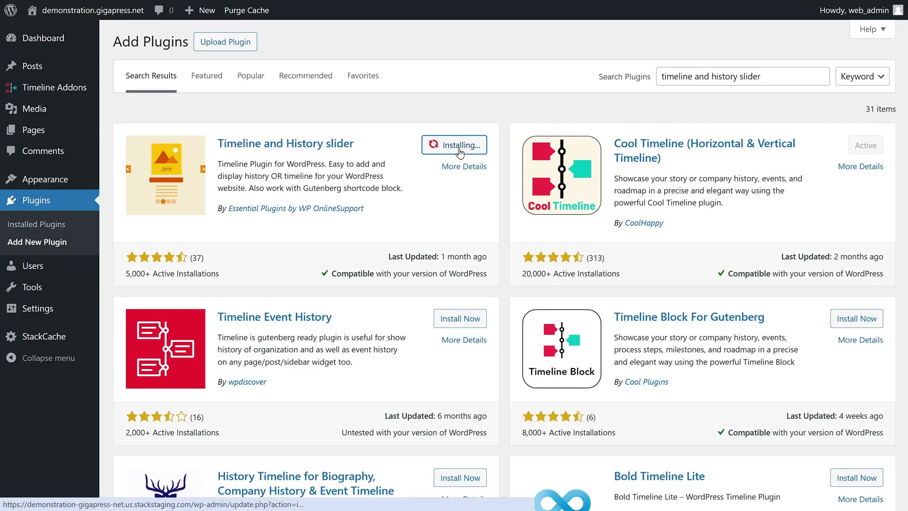
left_click(459, 147)
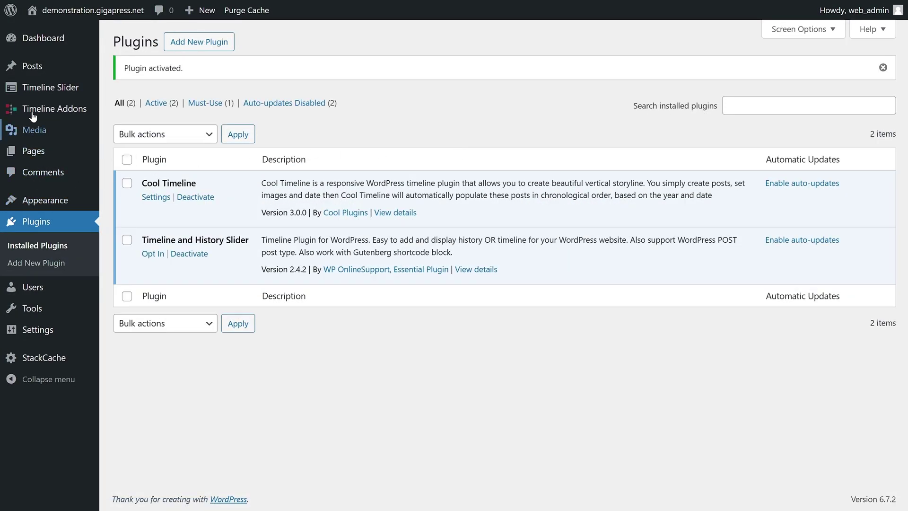
mouse_move(39, 97)
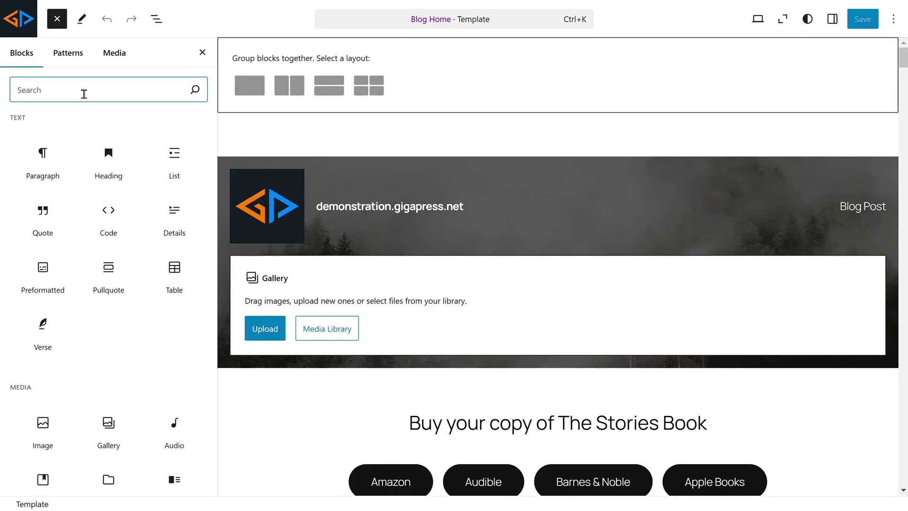
Search 'timeline slider' and drag the Timeline Slider block above the 'Buy your copy' heading.
type("line slider")
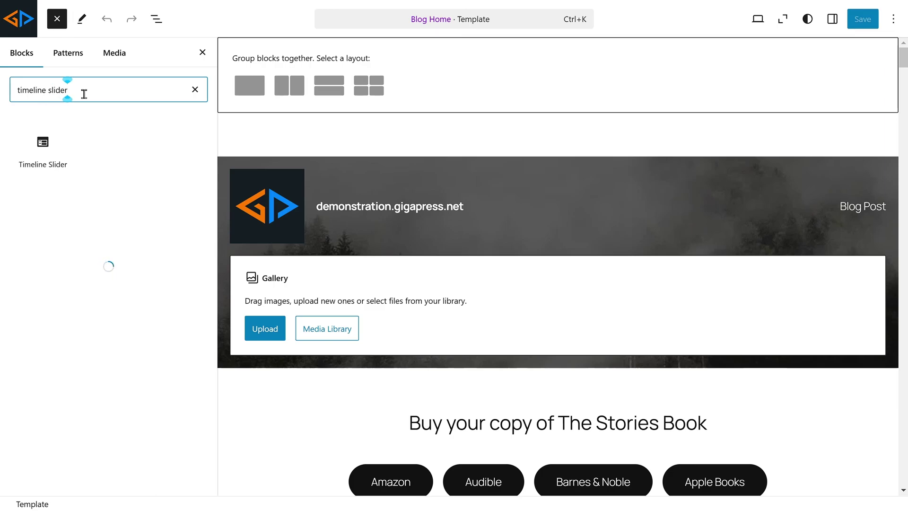
mouse_move(36, 154)
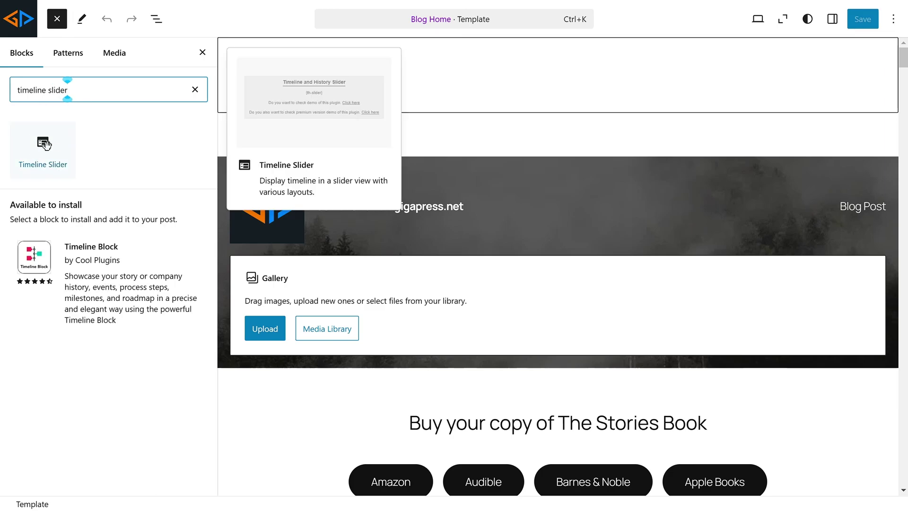
left_click_drag(45, 144, 546, 386)
scroll(587, 384, "down", 4)
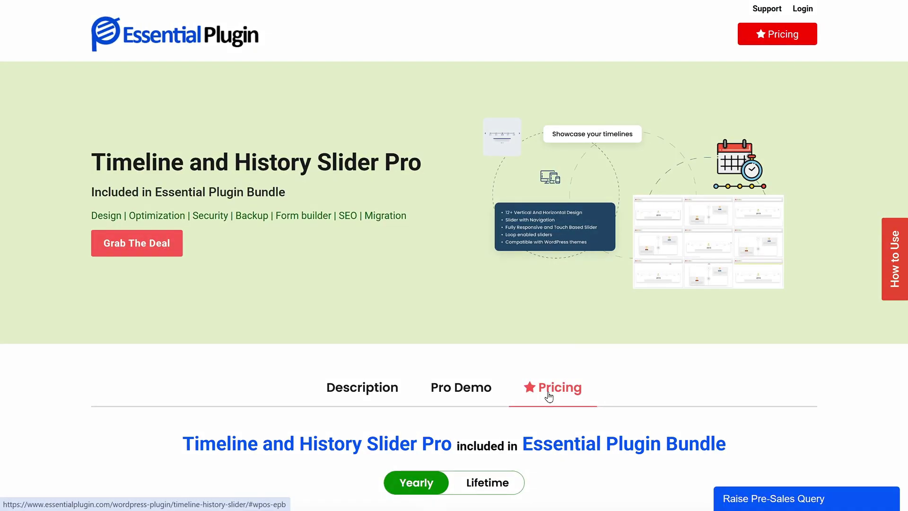
Scroll to the Pro plans and highlight Standard's $99/year and Premium's $149/year prices.
scroll(551, 399, "down", 5)
scroll(555, 401, "down", 2)
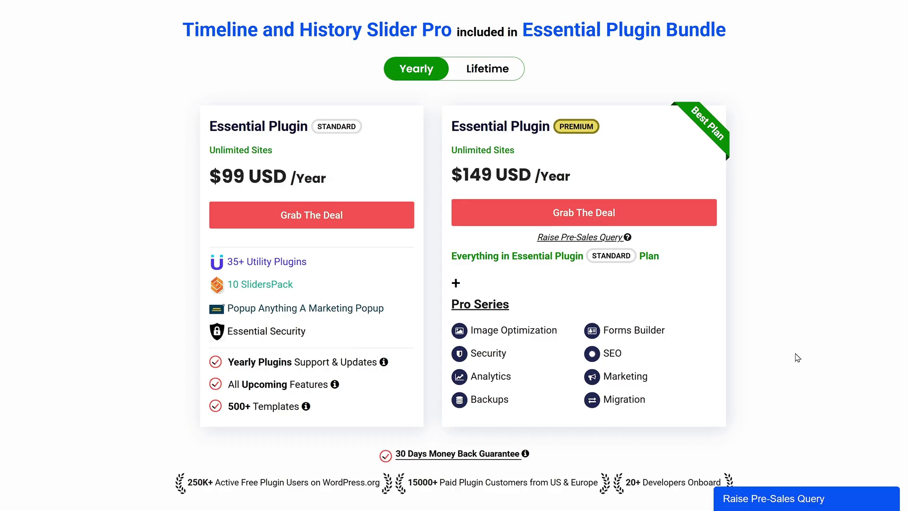
left_click_drag(326, 180, 221, 180)
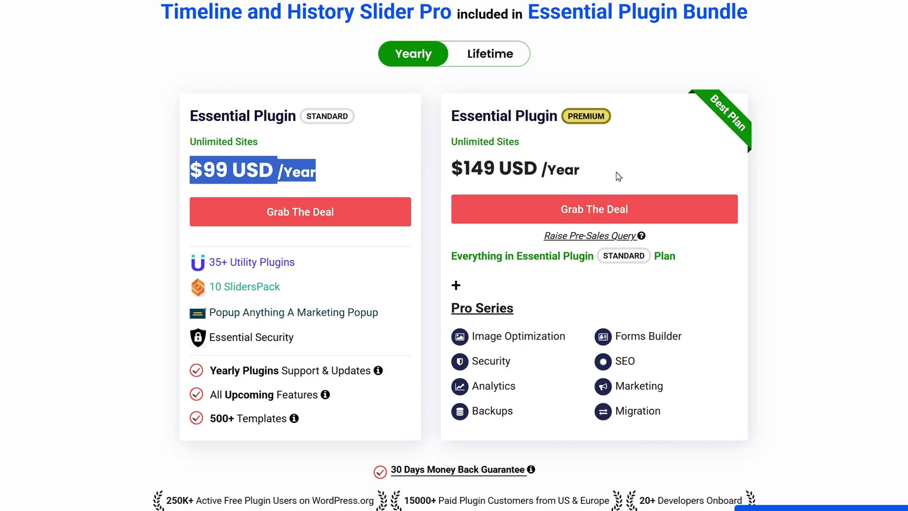
left_click_drag(618, 176, 463, 170)
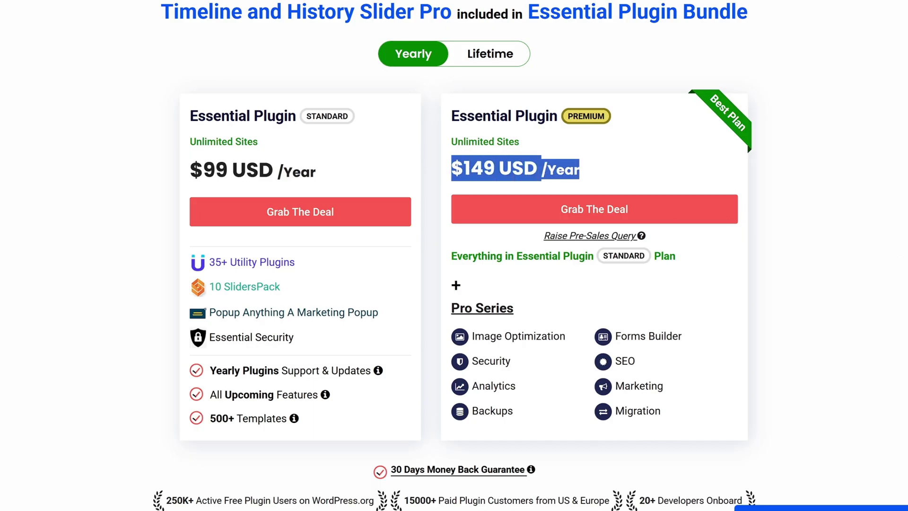
Search Add Plugins for 'timeline express' and read the Timeline Express plugin description.
left_click(877, 255)
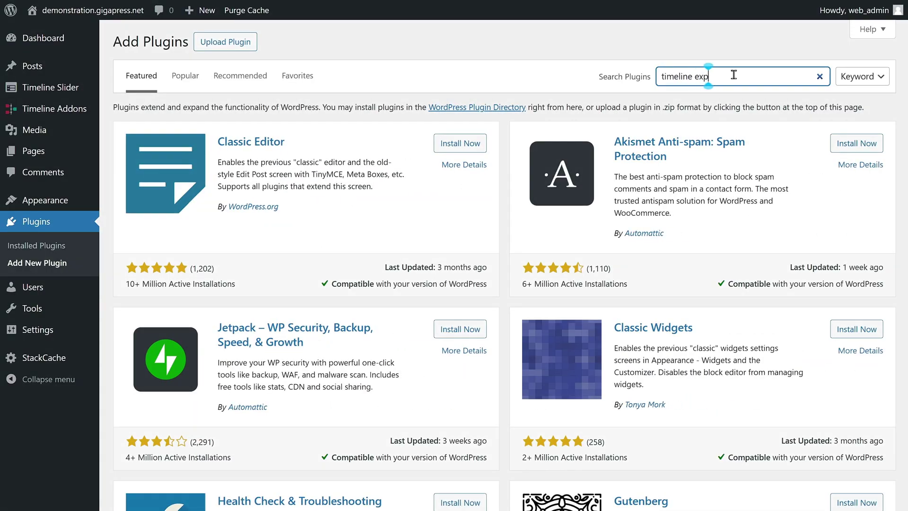
type("ress")
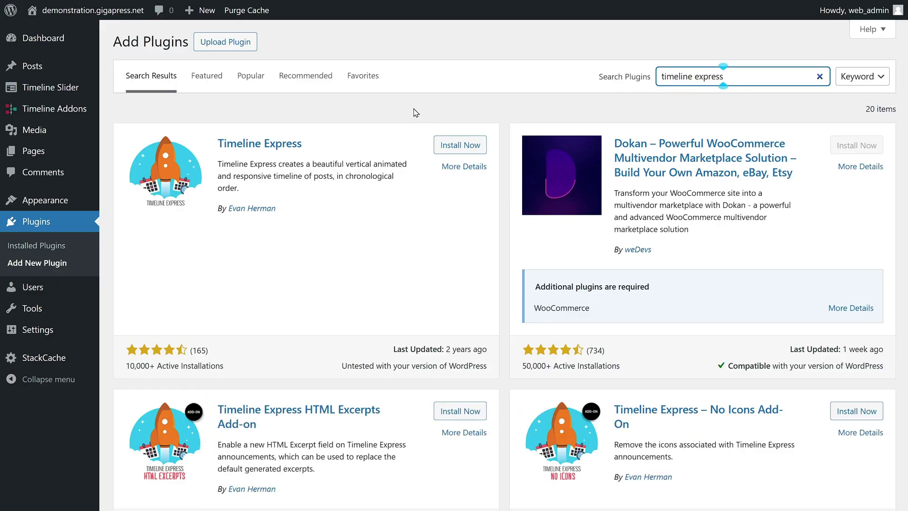
left_click(293, 145)
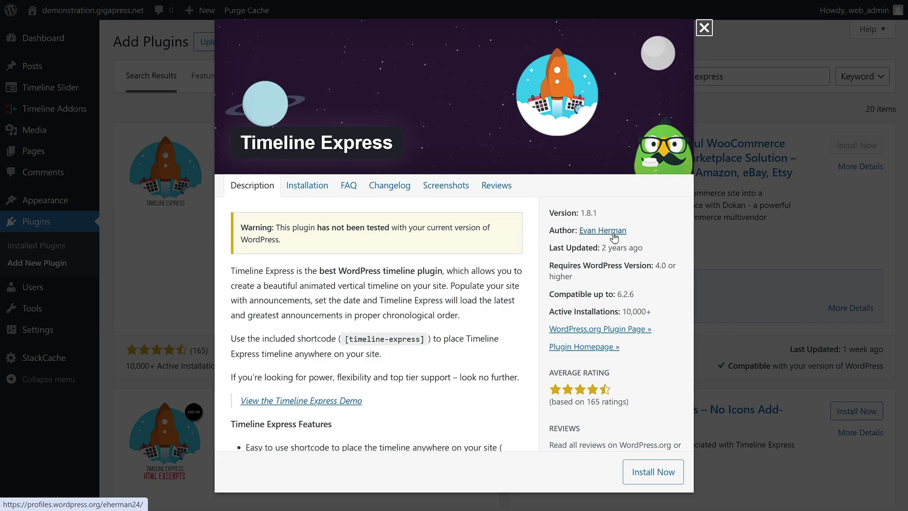
scroll(441, 355, "down", 6)
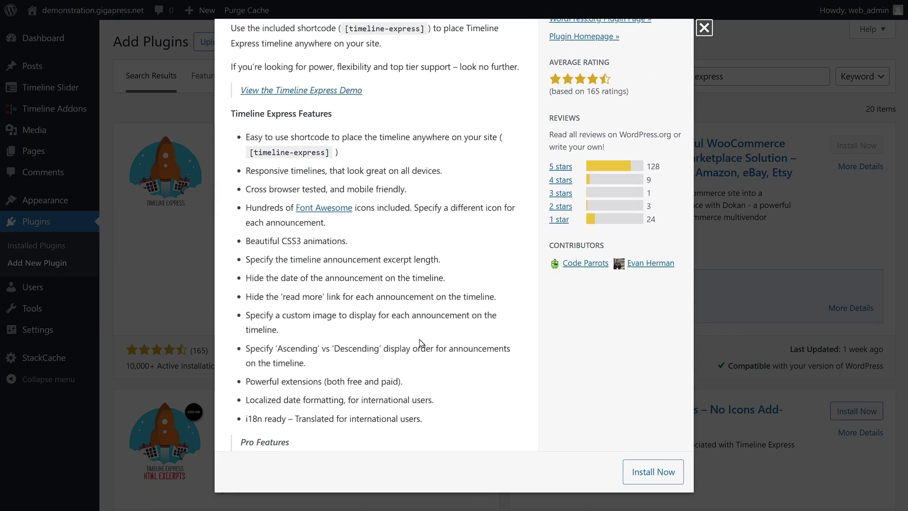
scroll(421, 231, "up", 2)
scroll(421, 232, "up", 4)
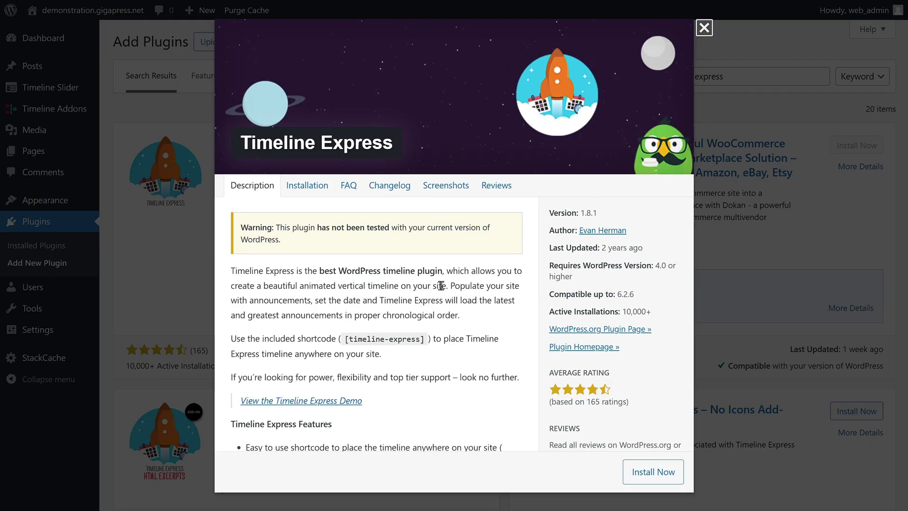
Browse through the Timeline Express screenshots.
left_click(331, 403)
left_click(448, 186)
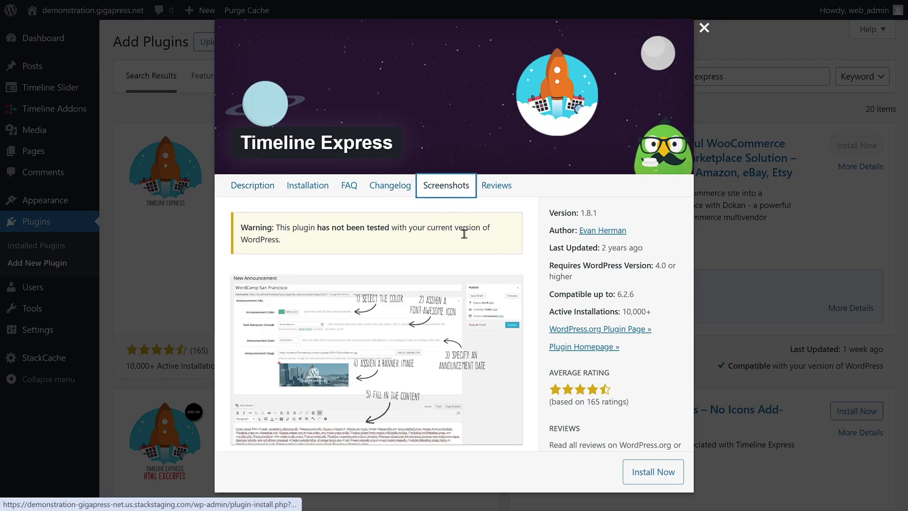
scroll(467, 330, "down", 10)
scroll(470, 341, "down", 10)
scroll(471, 341, "down", 15)
scroll(470, 341, "down", 15)
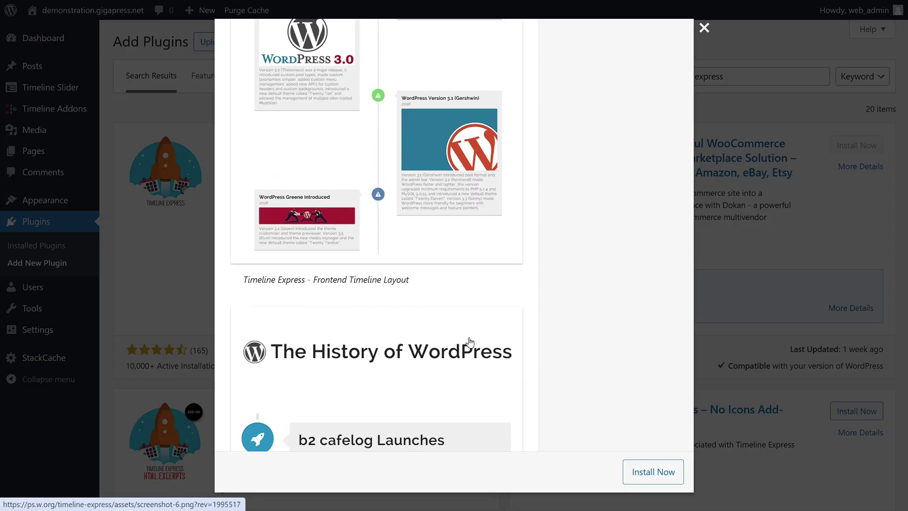
scroll(470, 342, "down", 5)
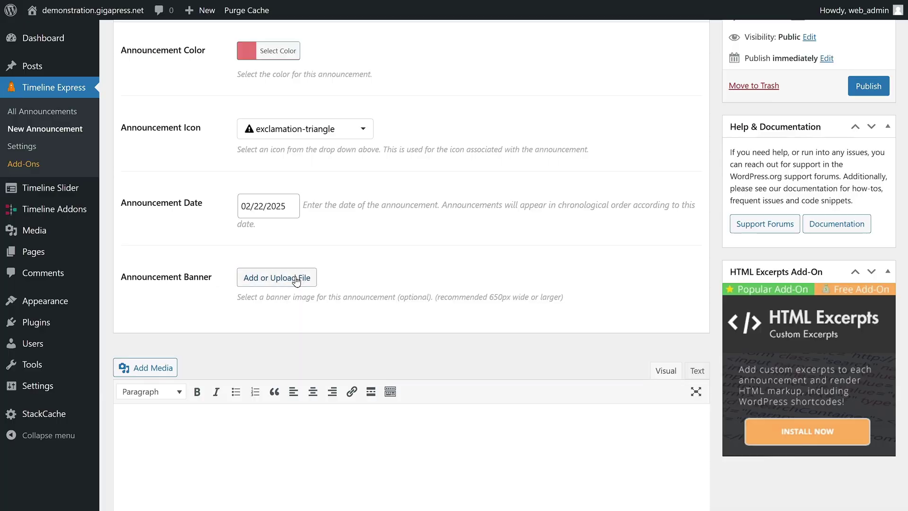
Set the GP logo as the Congratulation announcement's banner and place a Timeline block above 'Buy your copy'.
left_click(296, 282)
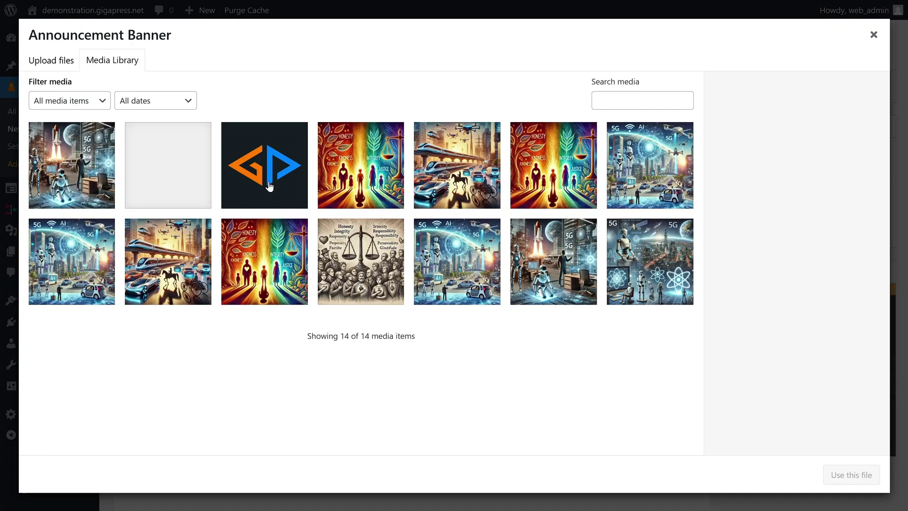
left_click(270, 187)
left_click(844, 476)
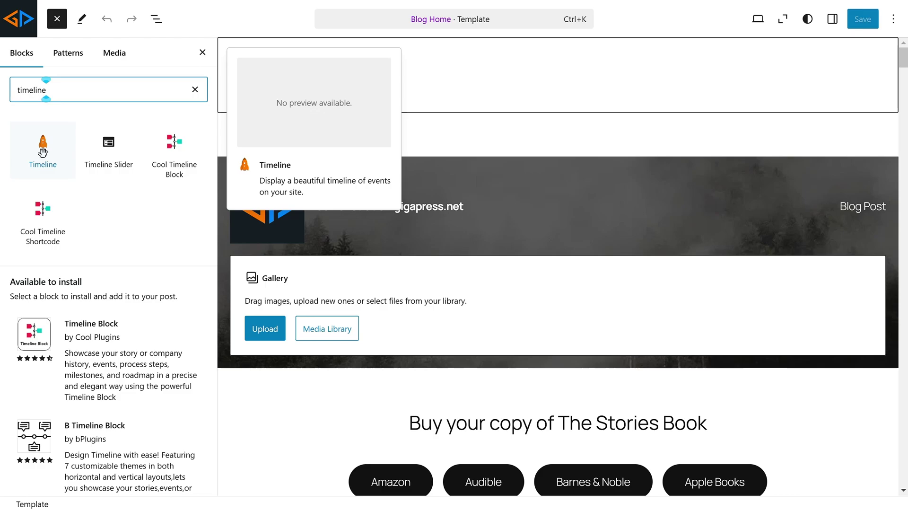
left_click_drag(42, 144, 537, 403)
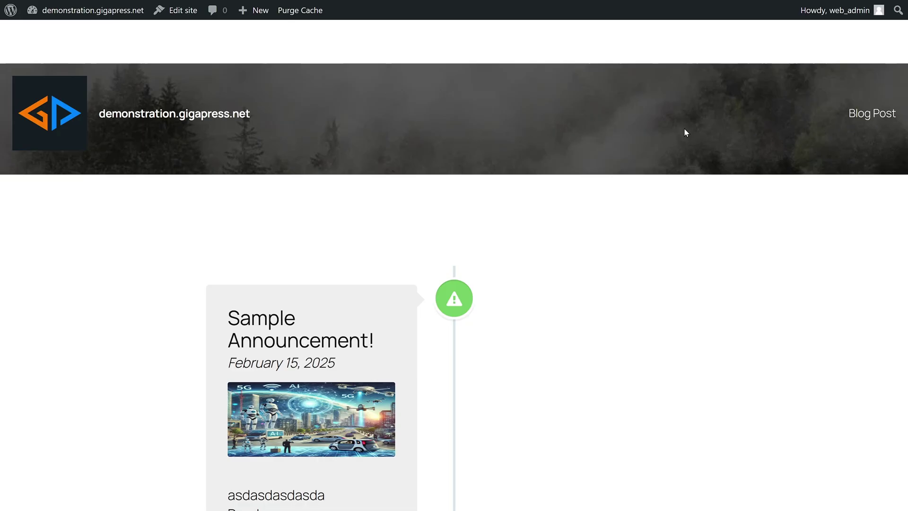
Scroll through the front-end timeline cards from 'Sample Announcement!' down to 'Congratulations!'.
scroll(791, 305, "down", 4)
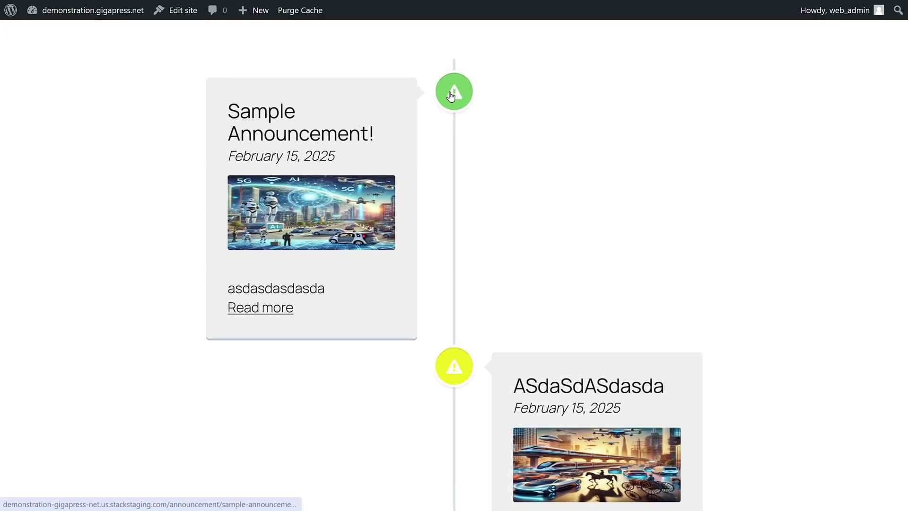
scroll(568, 337, "down", 10)
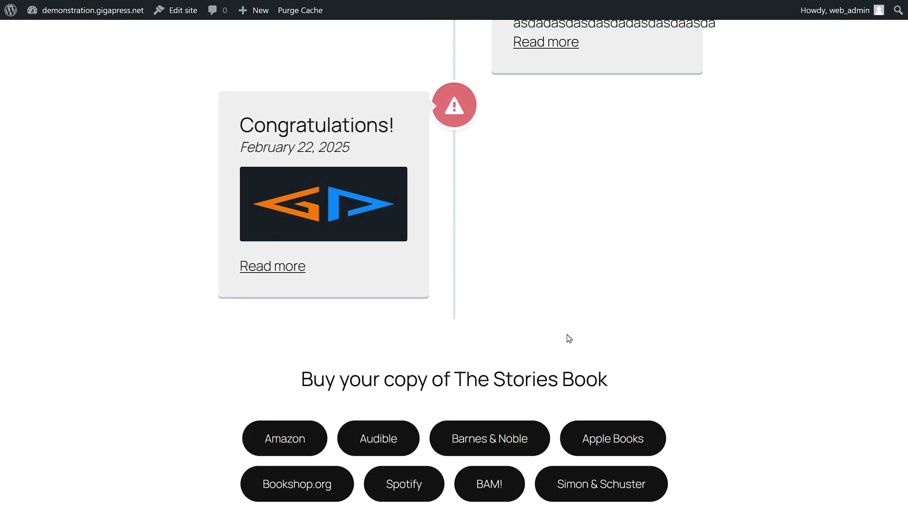
scroll(624, 342, "up", 6)
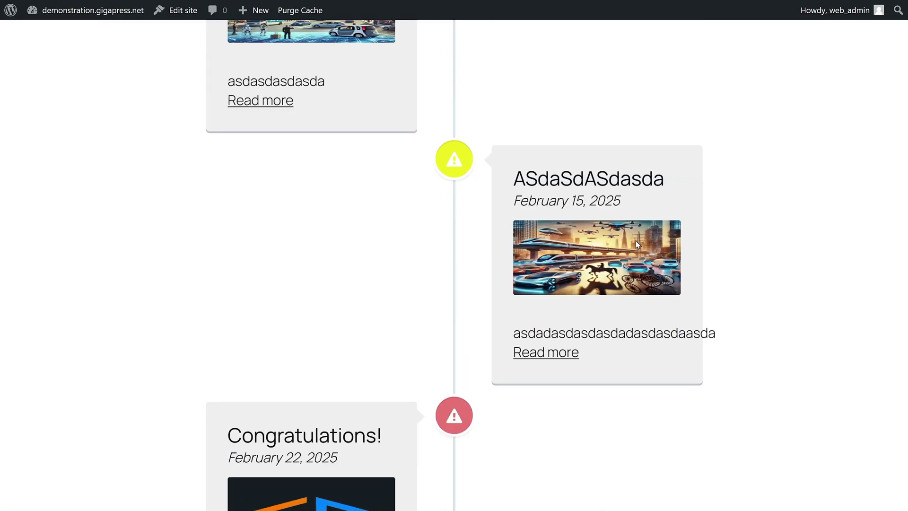
scroll(577, 232, "up", 8)
scroll(682, 359, "down", 15)
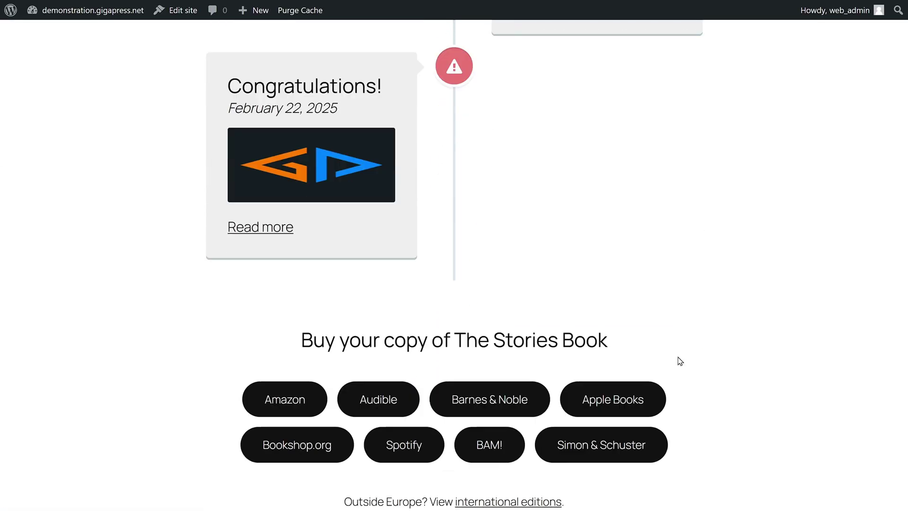
scroll(698, 385, "down", 3)
scroll(699, 387, "up", 20)
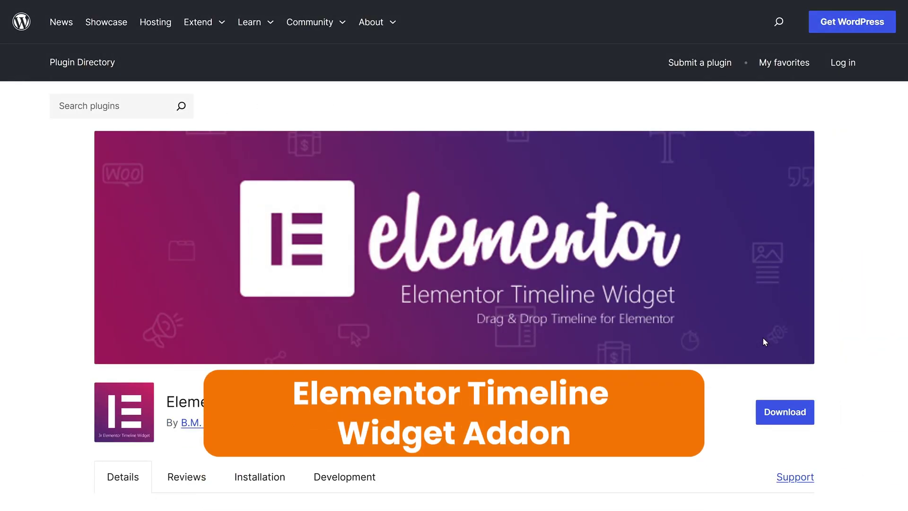
Scroll to the Elementor Timeline Widget's ratings and cycle repeatedly through its screenshot carousel.
scroll(839, 381, "down", 10)
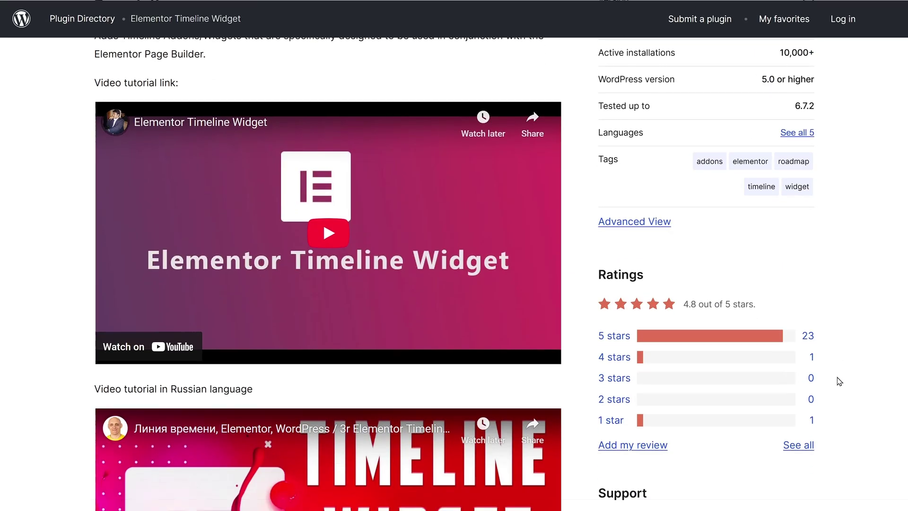
scroll(839, 381, "down", 12)
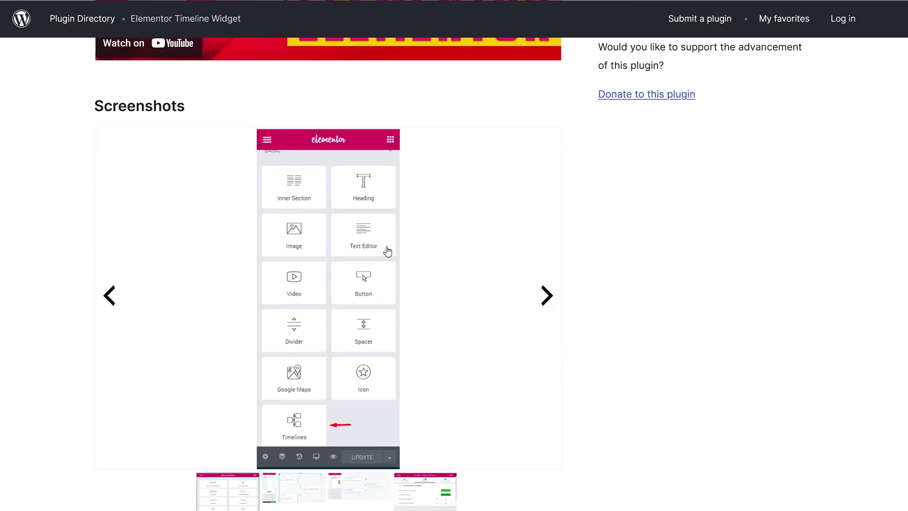
left_click(550, 295)
left_click(551, 294)
left_click(553, 294)
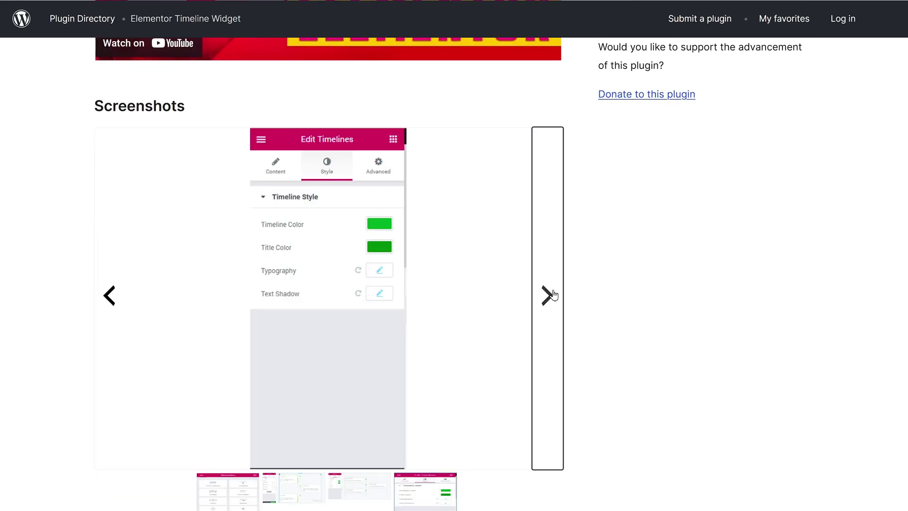
left_click(553, 294)
left_click(553, 294)
left_click(553, 294)
left_click(553, 294)
left_click(553, 294)
left_click(553, 294)
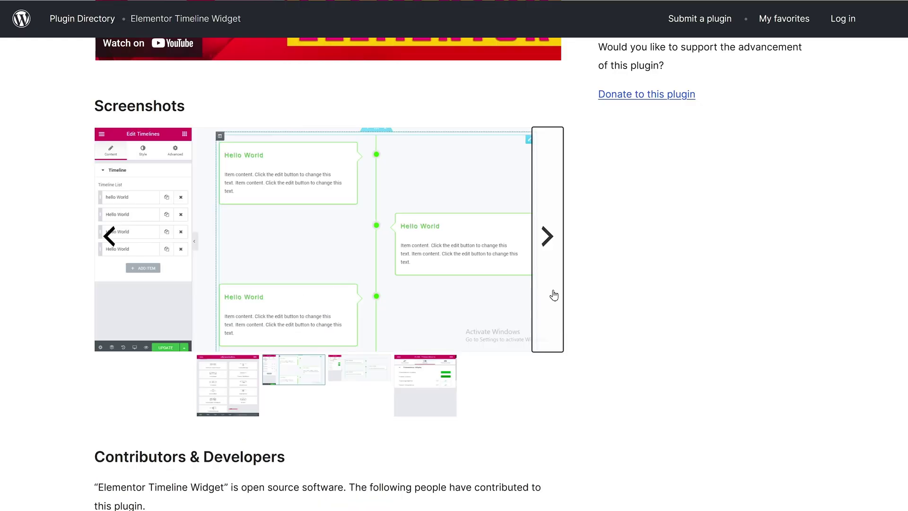
left_click(553, 294)
left_click(553, 294)
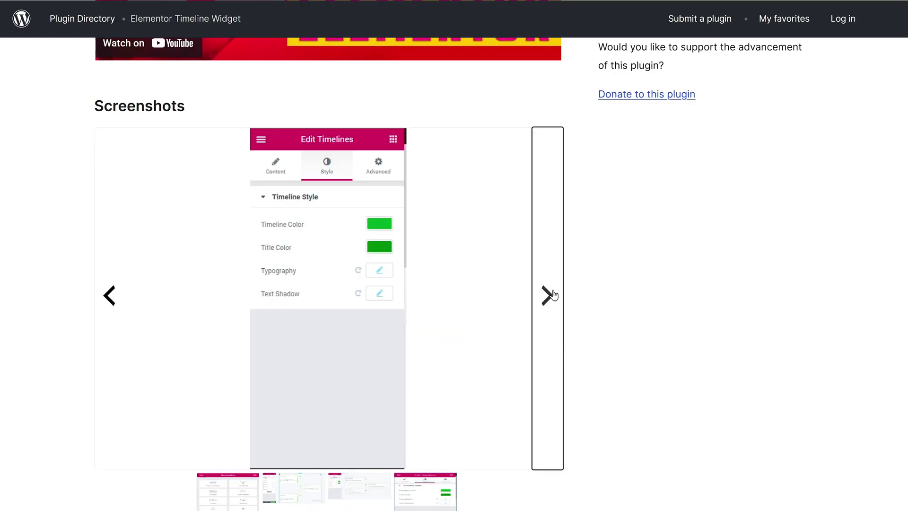
left_click(553, 294)
Recenter the plugin listing and advance the carousel to the second screenshot.
scroll(553, 293, "down", 5)
scroll(553, 293, "up", 4)
scroll(556, 274, "up", 2)
left_click(548, 283)
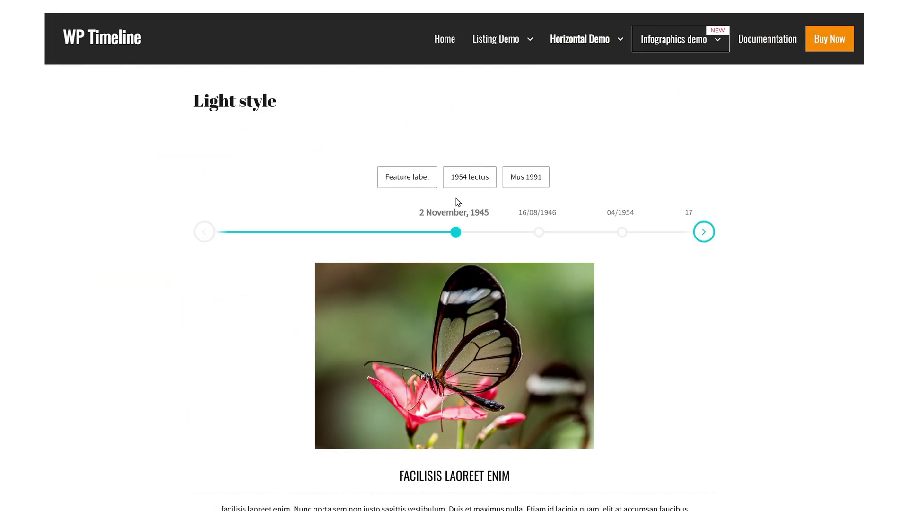
Advance the Light style timeline through 16/08/1946, 04/1954, 17/08/1967 and 19/02/1991 to 11/02/1945.
left_click(703, 232)
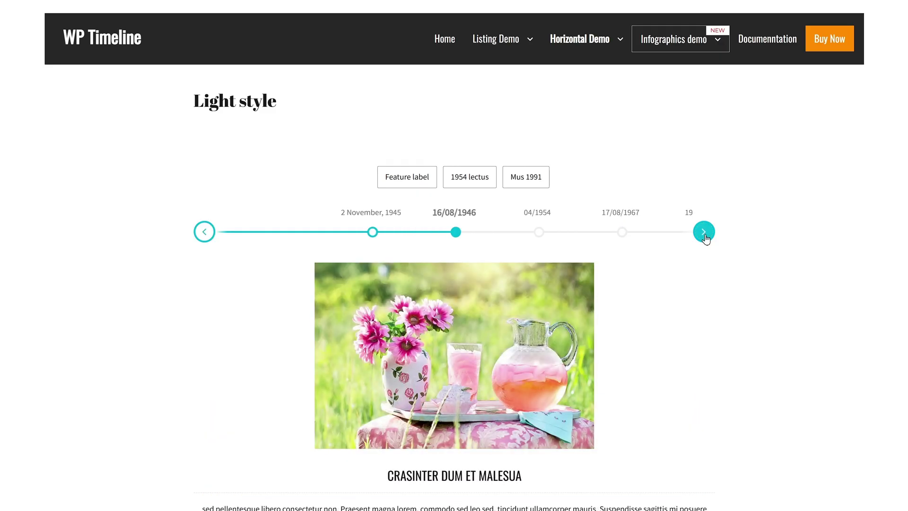
left_click(704, 233)
left_click(704, 233)
left_click(703, 234)
left_click(704, 233)
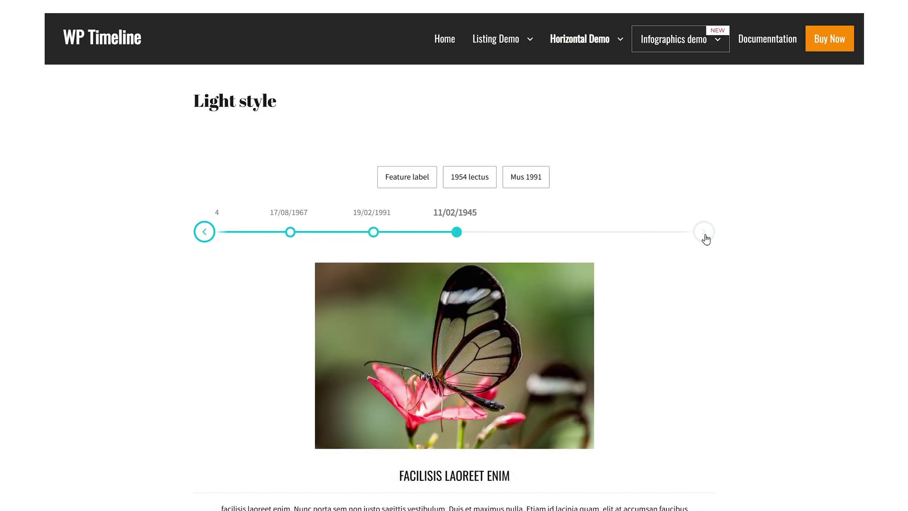
Step the timeline back to 2 November 1945, then forward again to 16/08/1946.
left_click(213, 232)
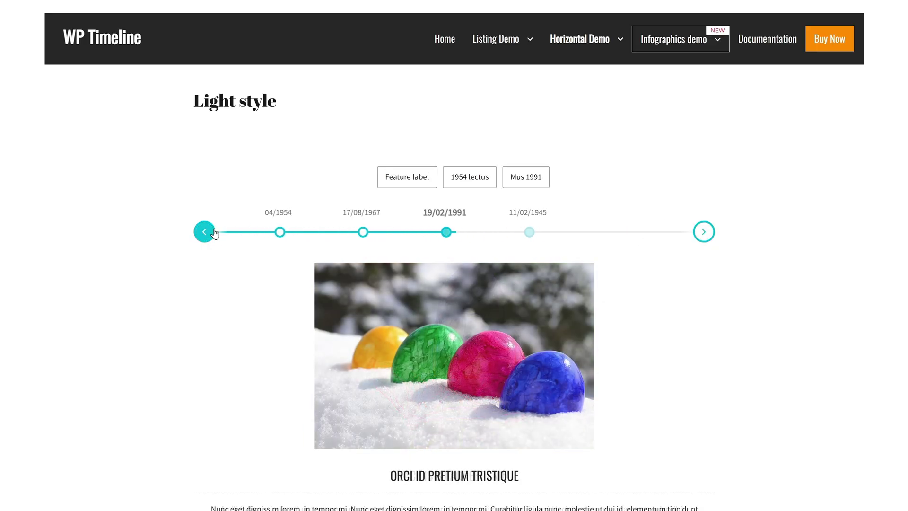
left_click(214, 233)
left_click(214, 233)
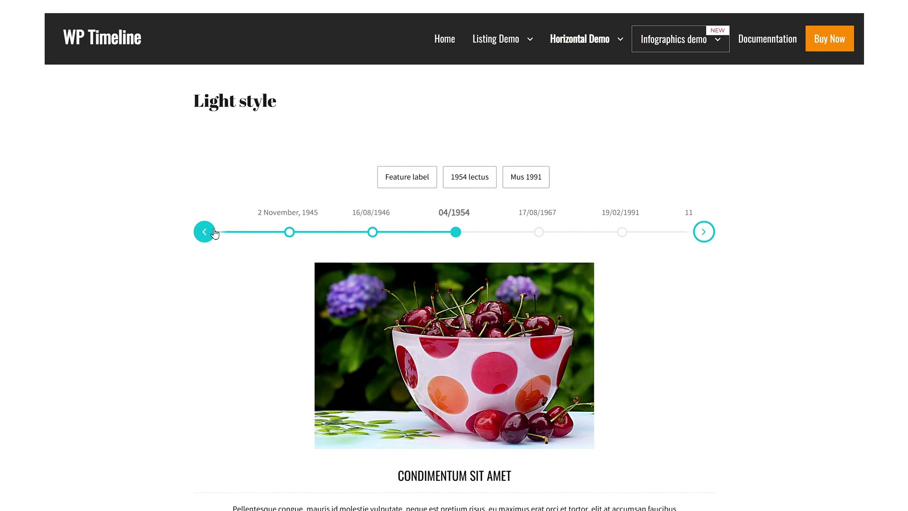
left_click(214, 232)
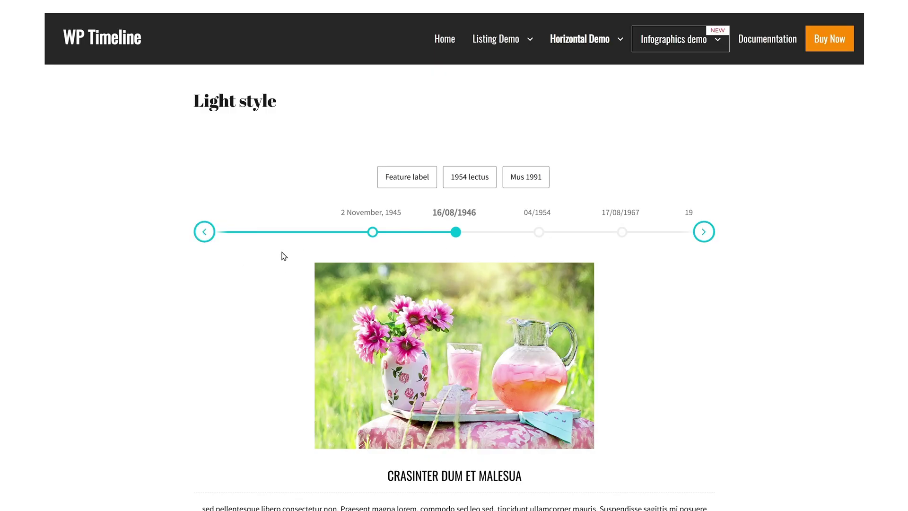
left_click(207, 240)
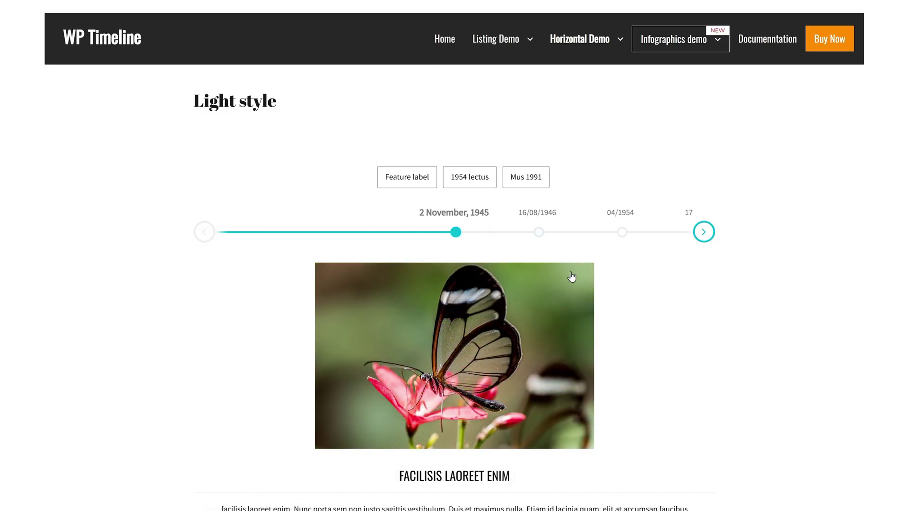
left_click(705, 239)
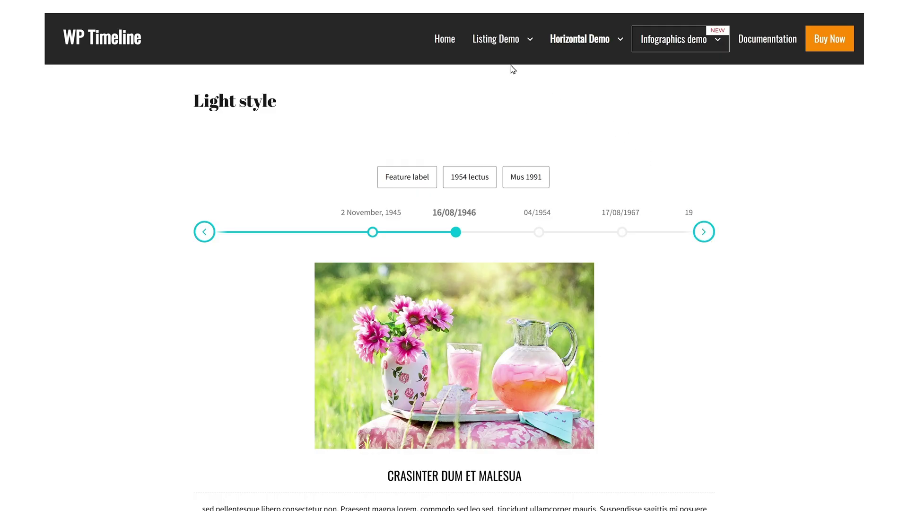
scroll(658, 312, "down", 5)
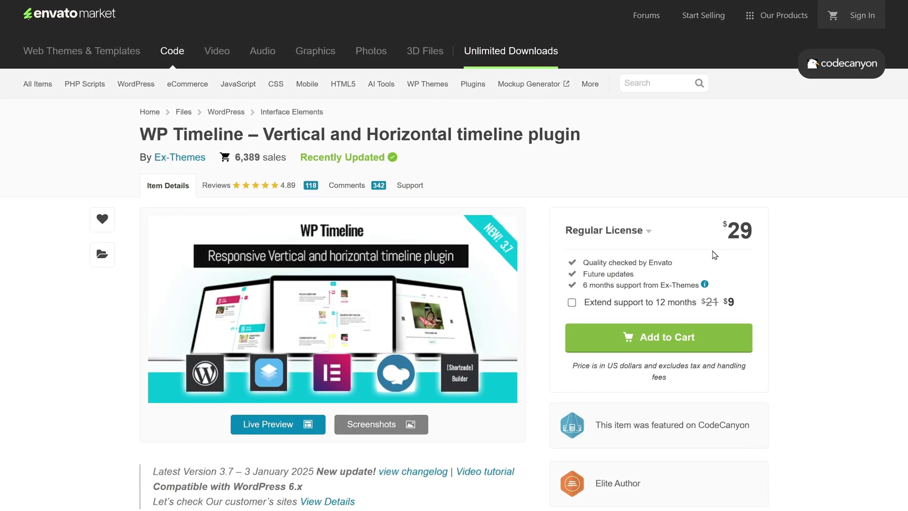
Highlight the $29 Regular License price on the WP Timeline CodeCanyon listing.
left_click_drag(722, 225, 814, 247)
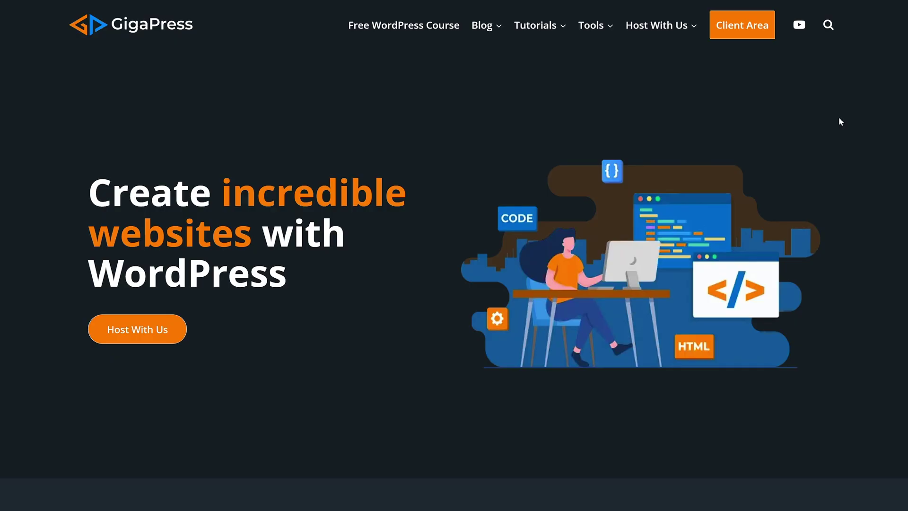
Scroll the GigaPress homepage past Popular Guides down to the WordPress Hosting section.
scroll(838, 122, "down", 15)
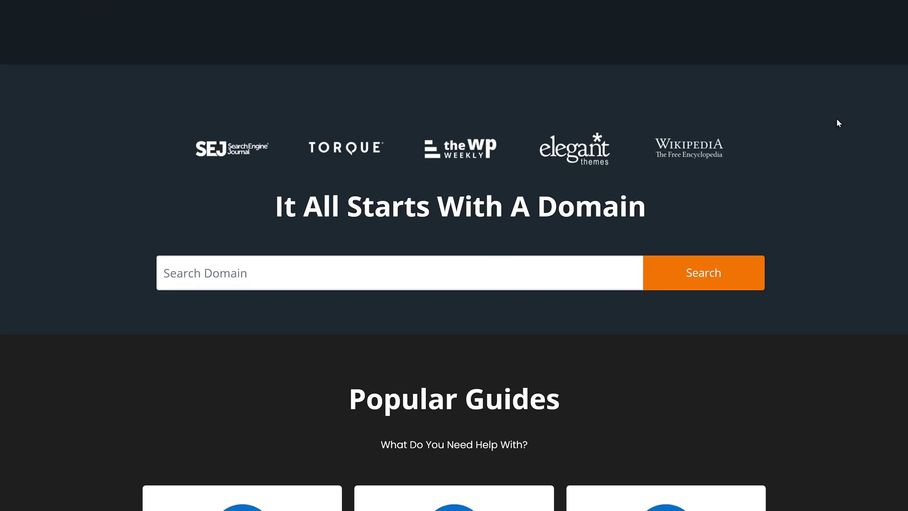
scroll(836, 121, "down", 12)
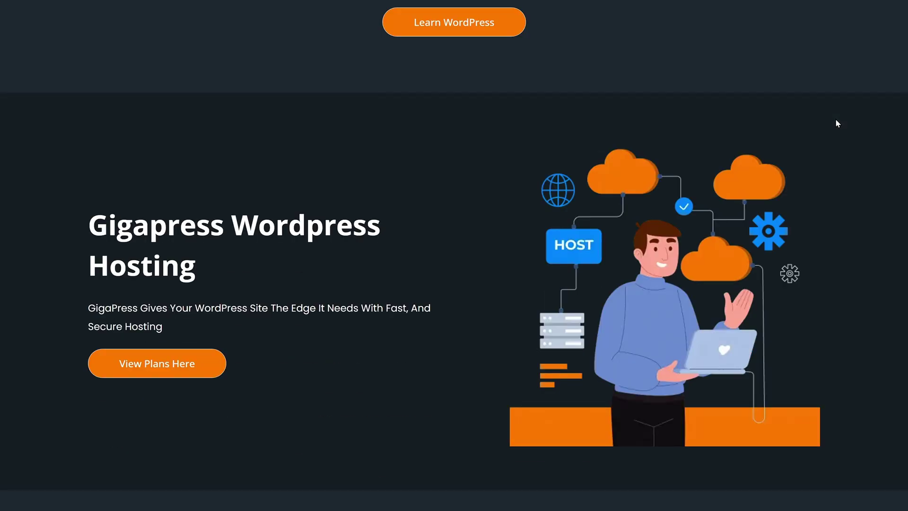
scroll(837, 123, "down", 10)
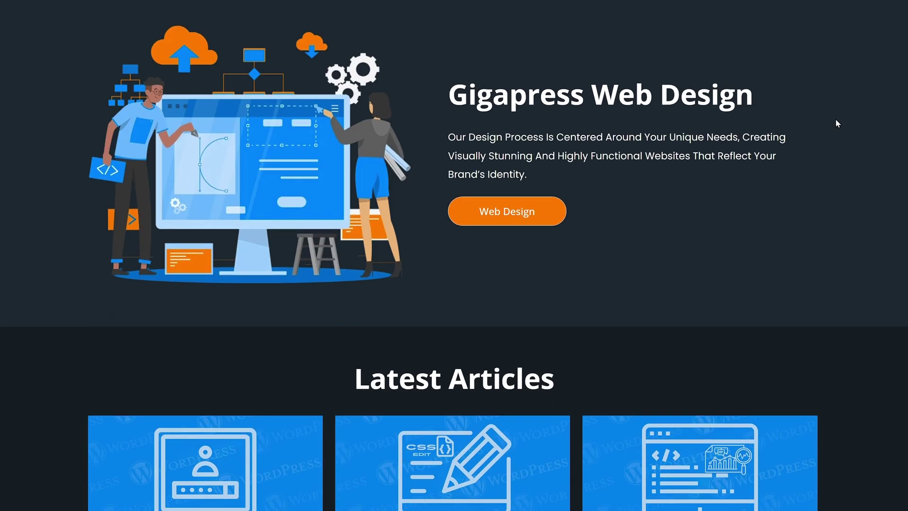